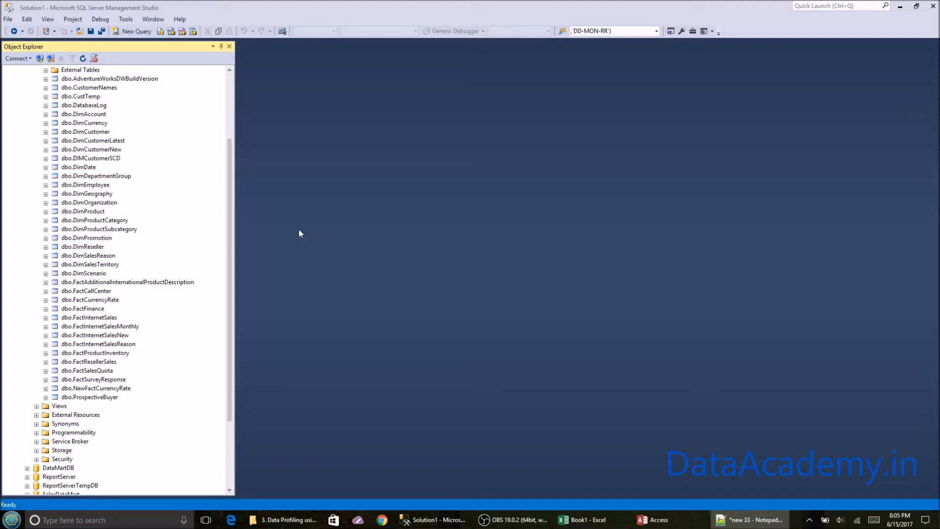
Run select * from DimCustomer in a new query, returning all 18484 rows
left_click_drag(228, 149, 220, 95)
left_click(132, 30)
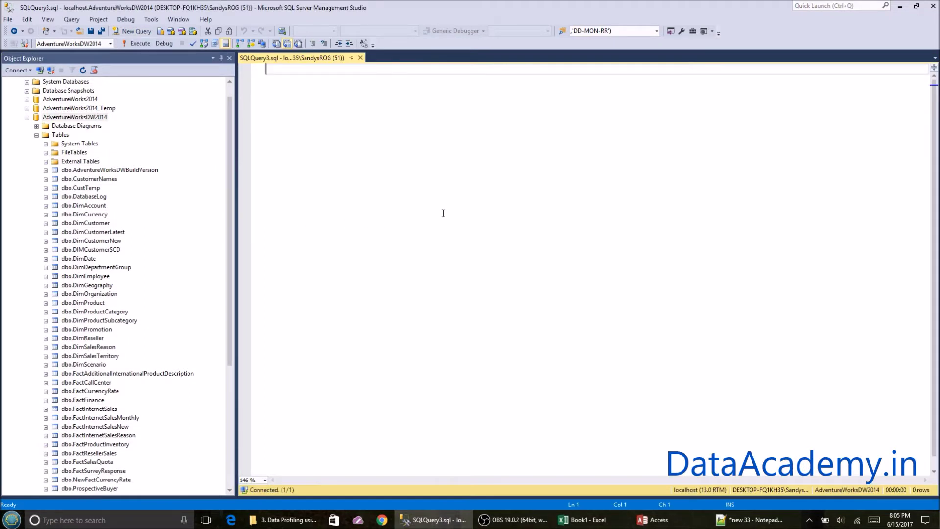
type("selec")
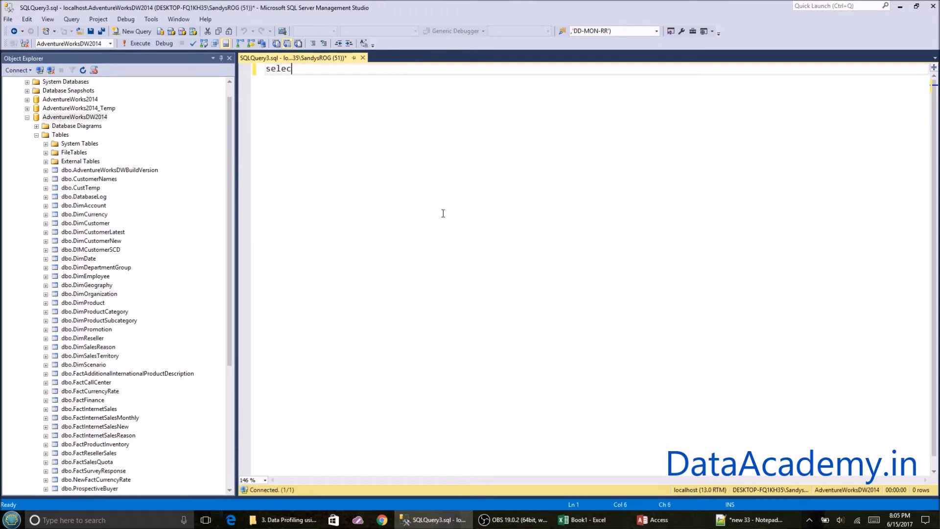
type("t * from DimCustom")
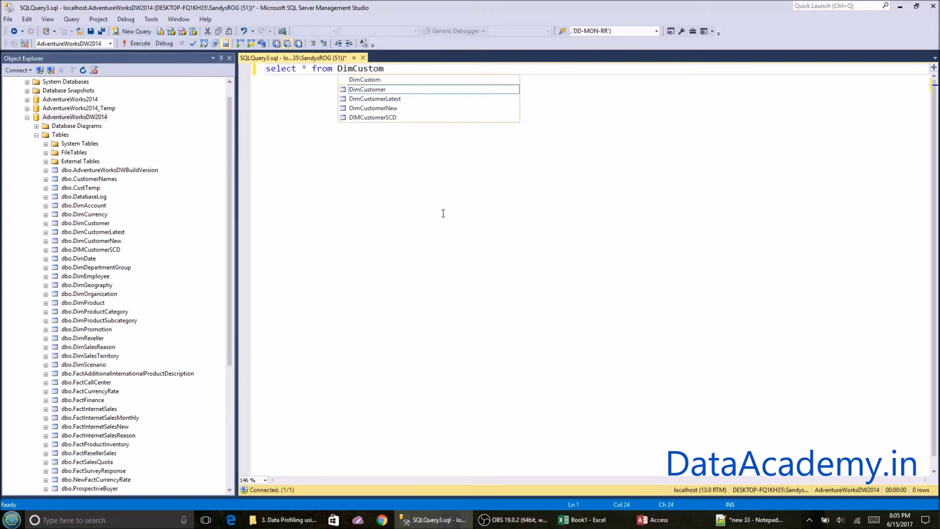
key("Tab")
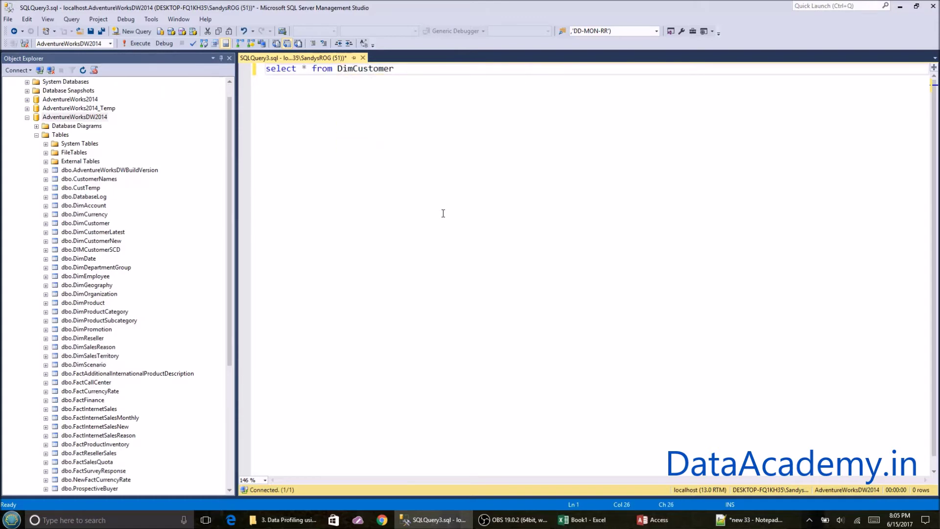
key("F5")
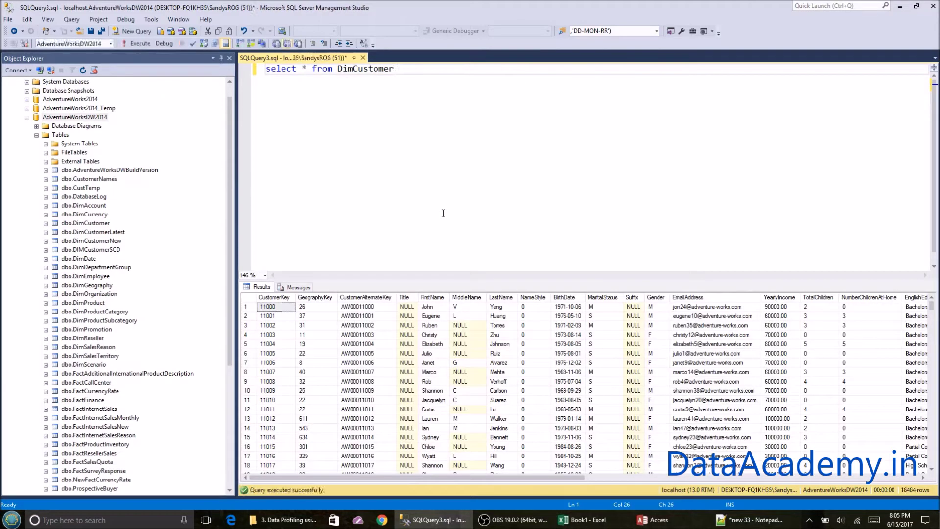
Copy the entire result grid with column headers into Excel
right_click(254, 299)
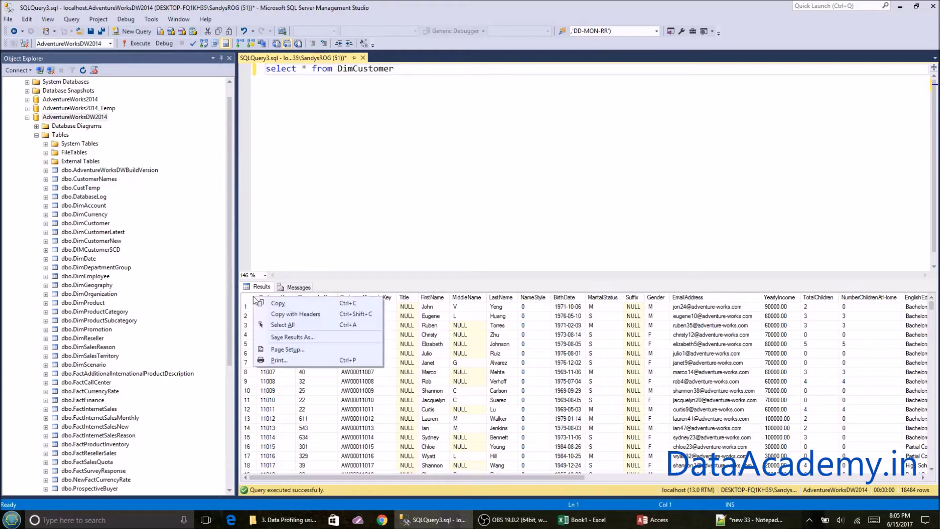
left_click(321, 315)
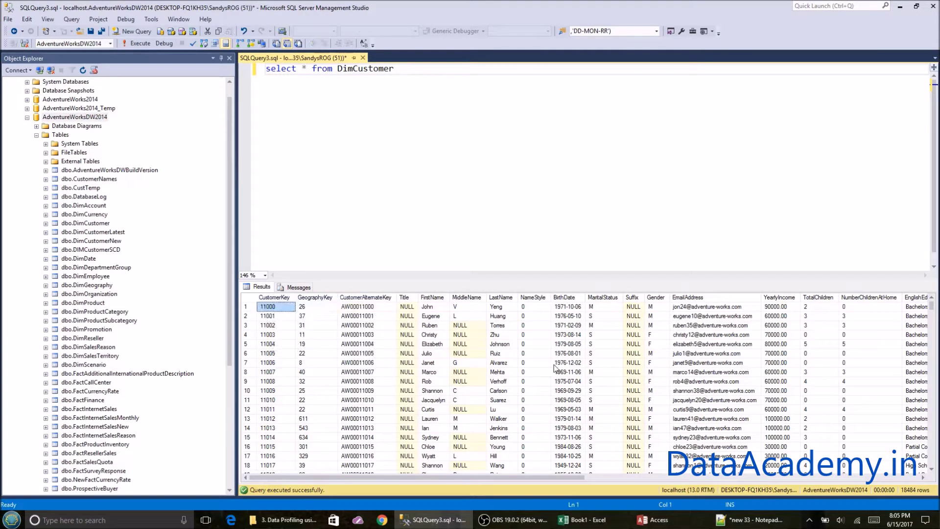
left_click(250, 297)
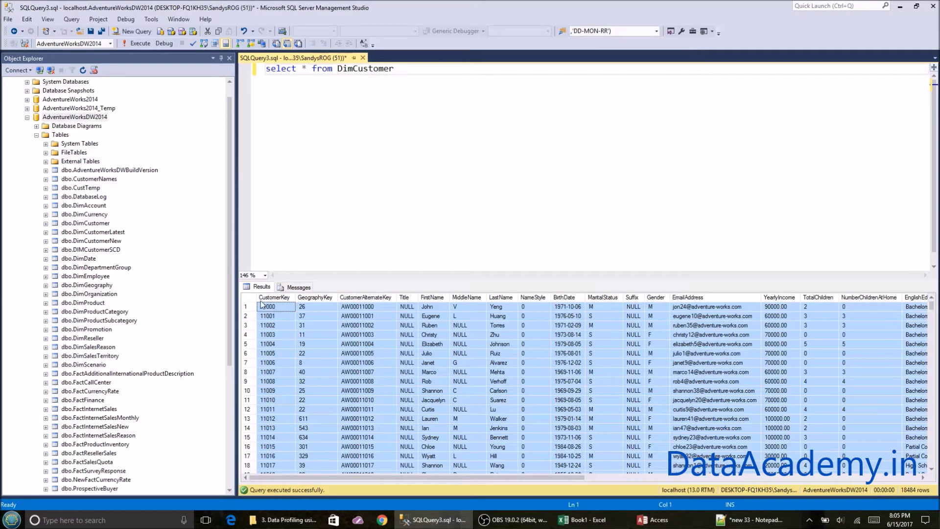
right_click(251, 298)
left_click(293, 319)
left_click(587, 520)
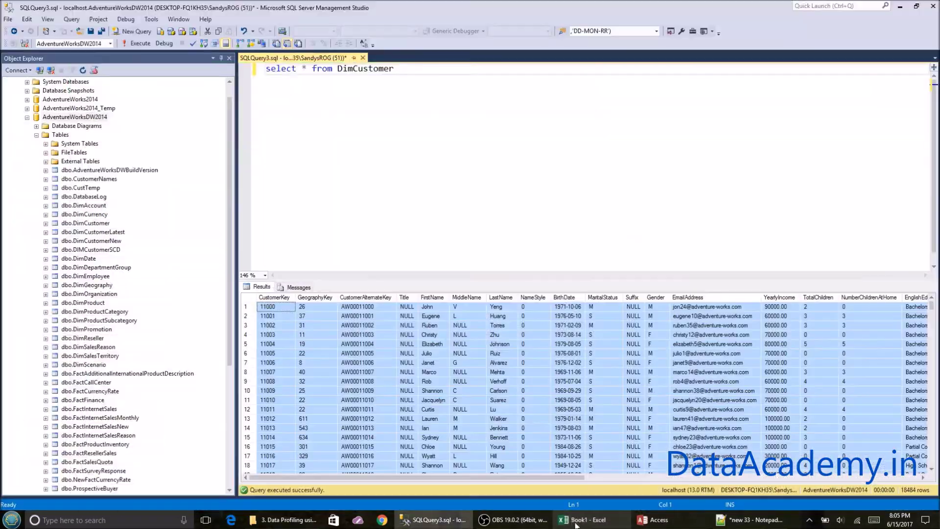
Check the pasted customer rows from cell A1 (CustomerKey), then switch to Access
left_click(580, 522)
left_click(63, 132)
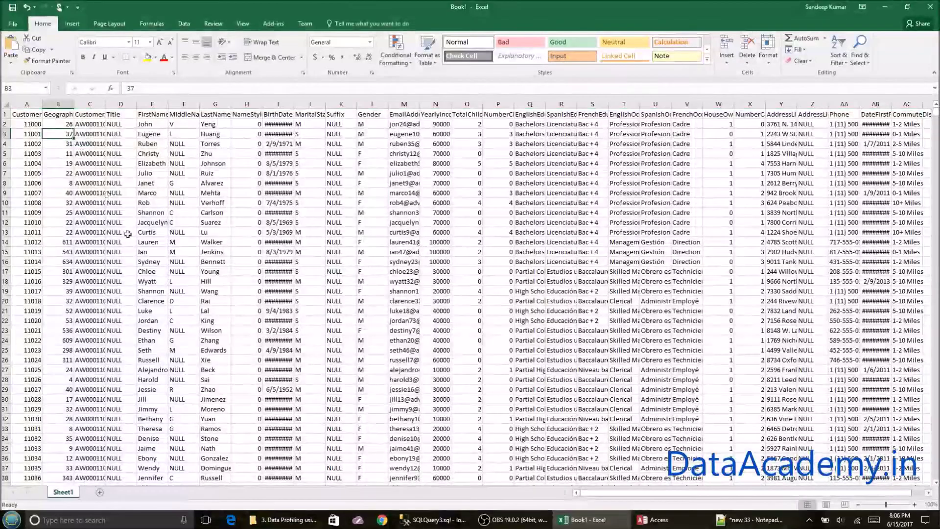
left_click(25, 114)
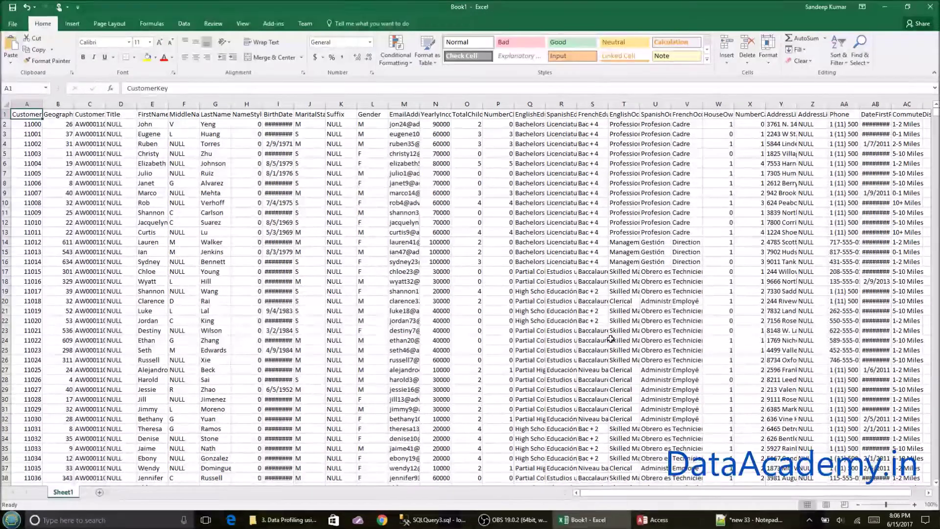
left_click(654, 520)
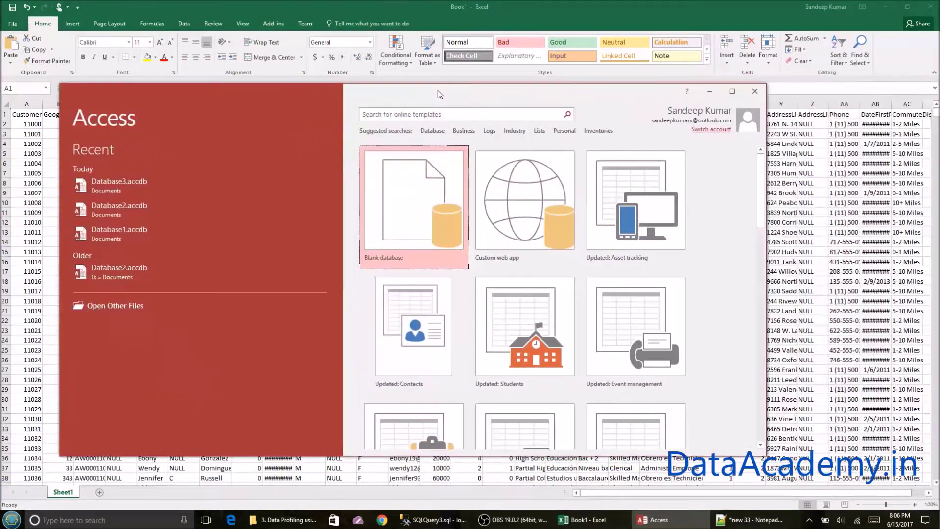
Maximize Access and create blank database Database4.accdb with an empty Table1
double_click(438, 90)
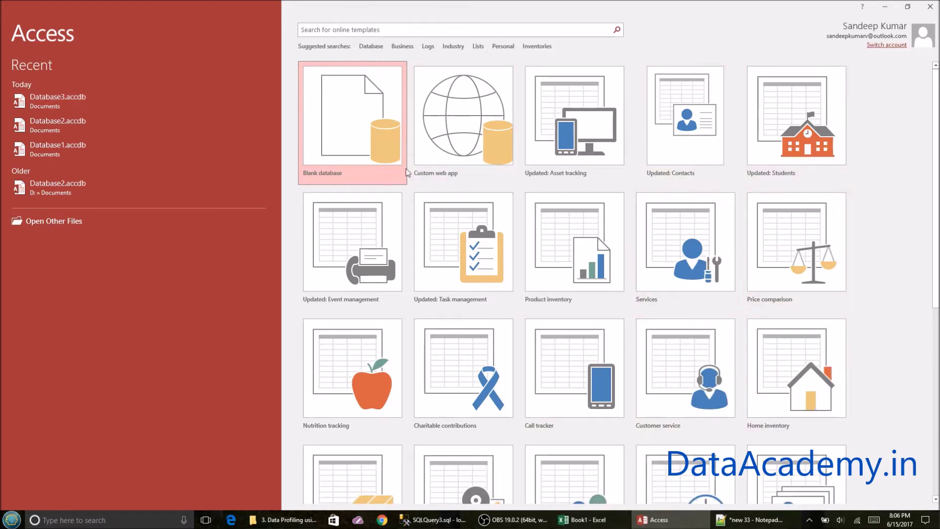
double_click(343, 117)
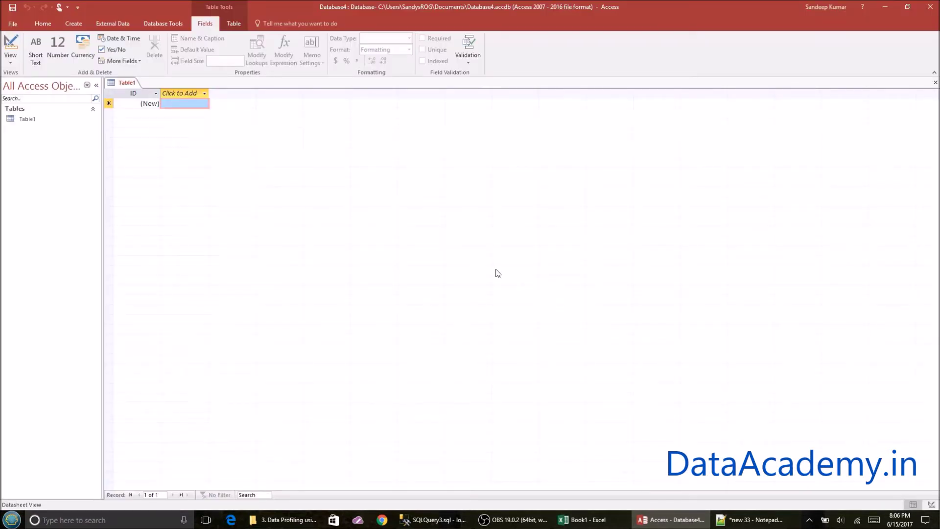
Import DimCustomer.xlsx from the '3. Data Profiling using MS Access' folder into a new table
left_click(126, 27)
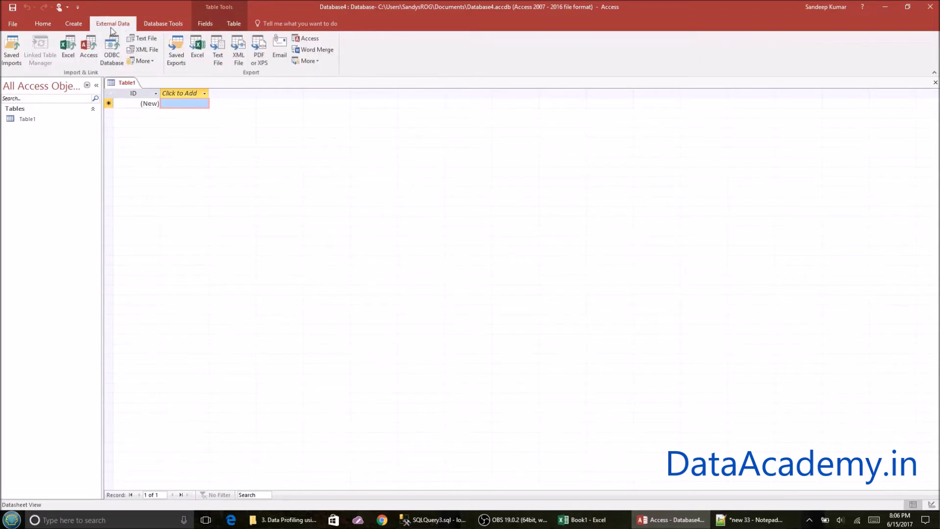
left_click(69, 62)
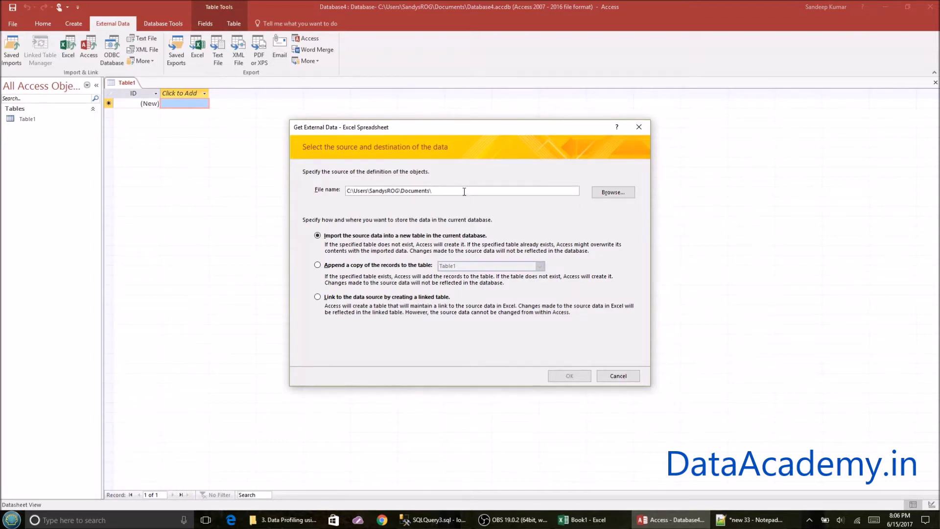
left_click(609, 196)
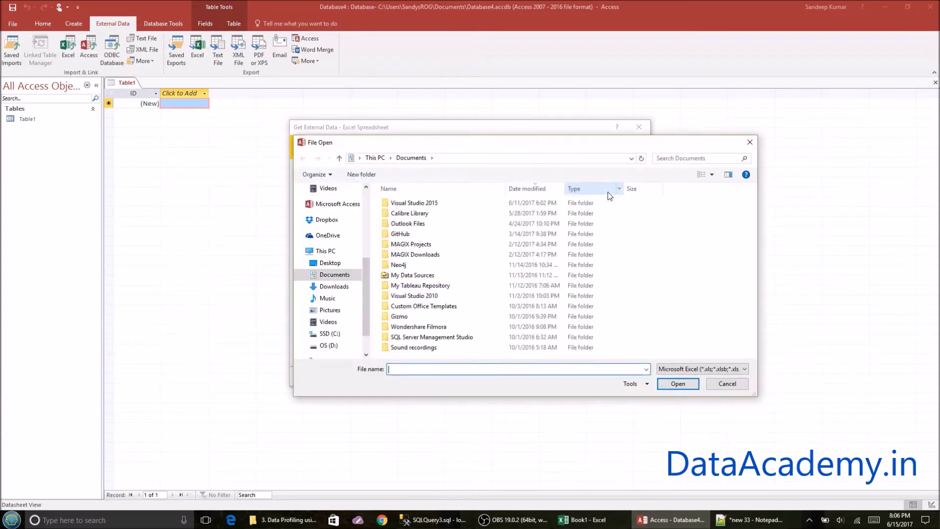
scroll(367, 265, "up", 3)
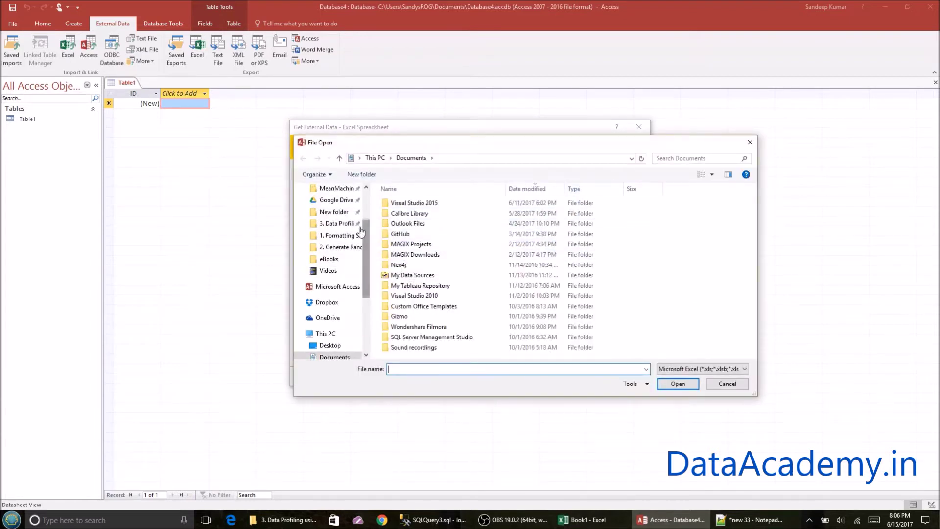
left_click(388, 221)
left_click(435, 204)
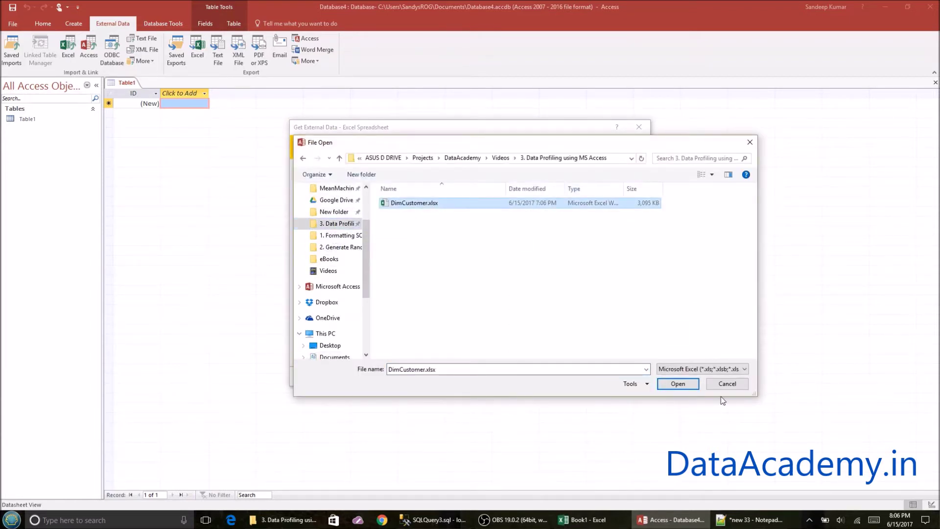
left_click(667, 384)
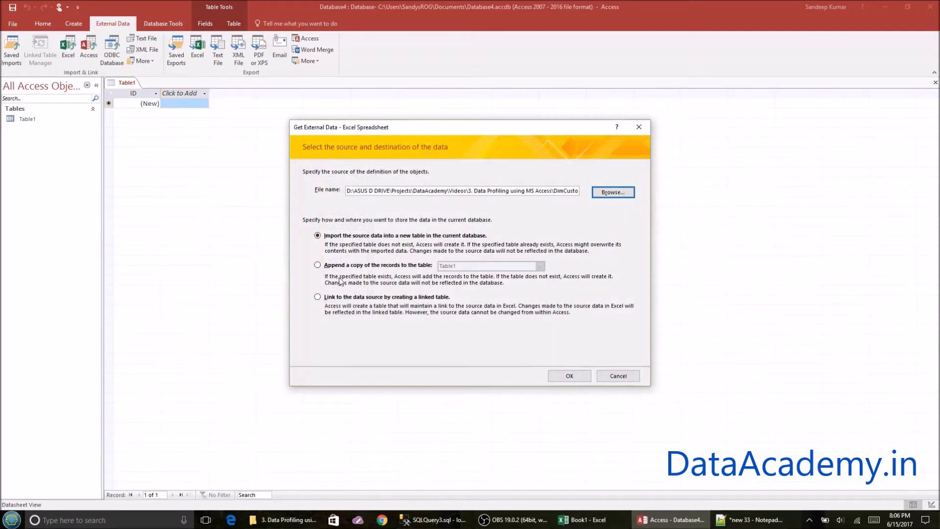
left_click(572, 377)
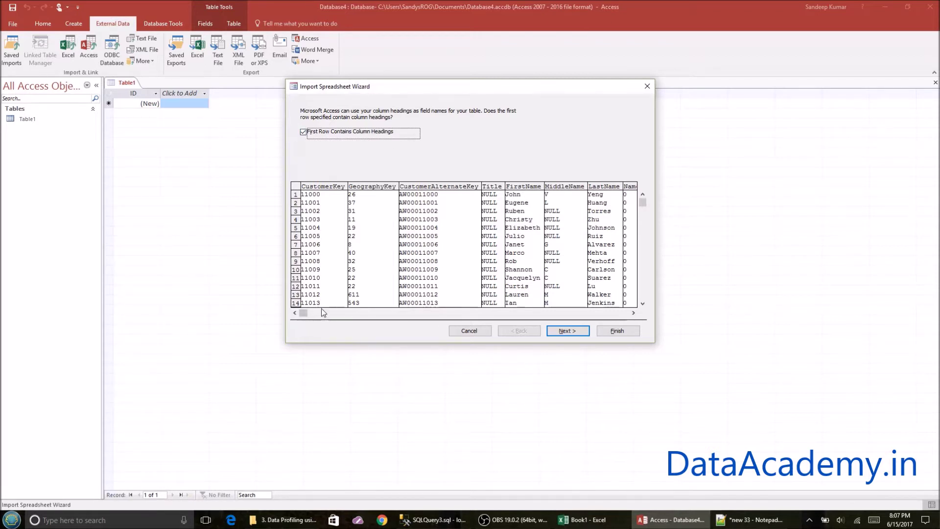
Look over the column-heading preview and advance to the field options page
left_click(345, 314)
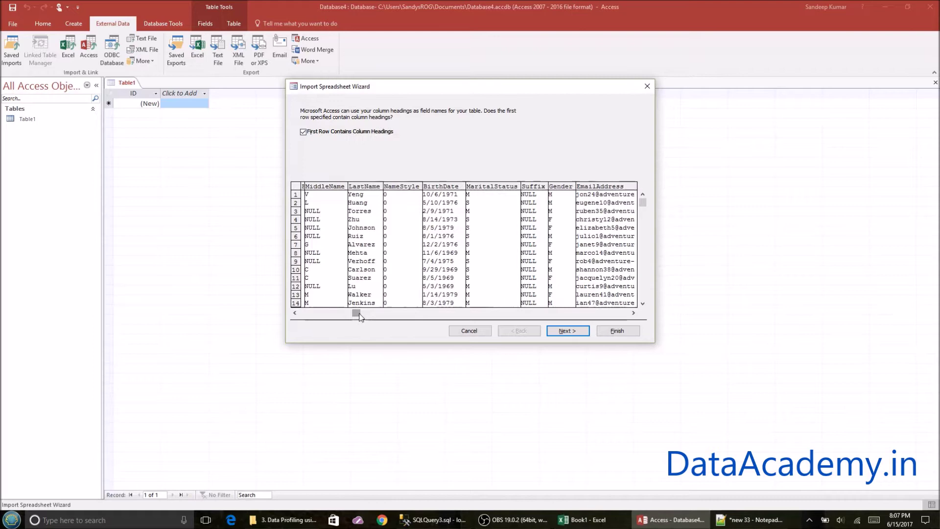
left_click(476, 316)
double_click(498, 316)
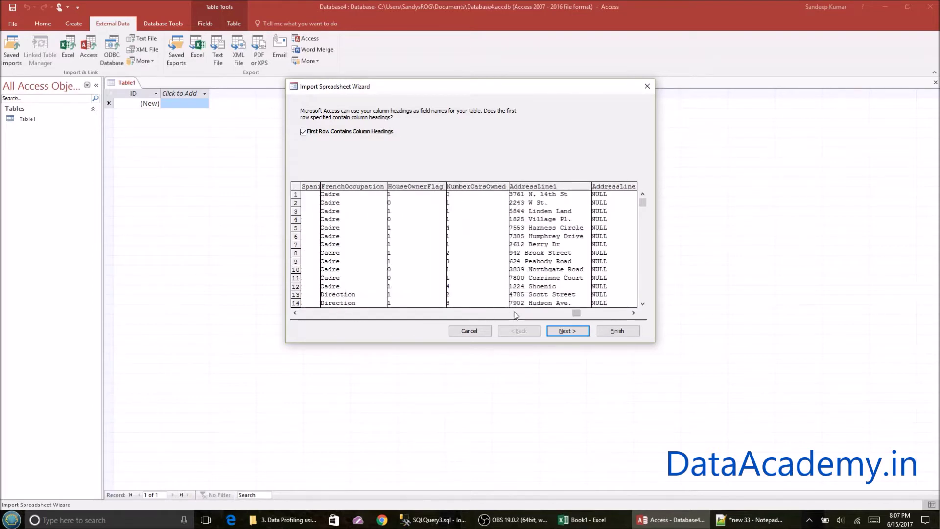
left_click(588, 315)
left_click(469, 312)
left_click(413, 313)
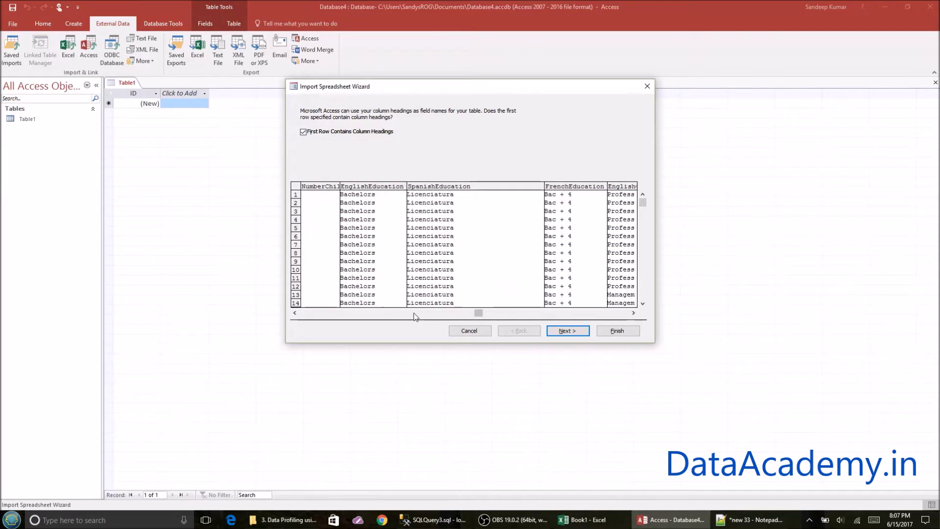
left_click(413, 313)
left_click(574, 330)
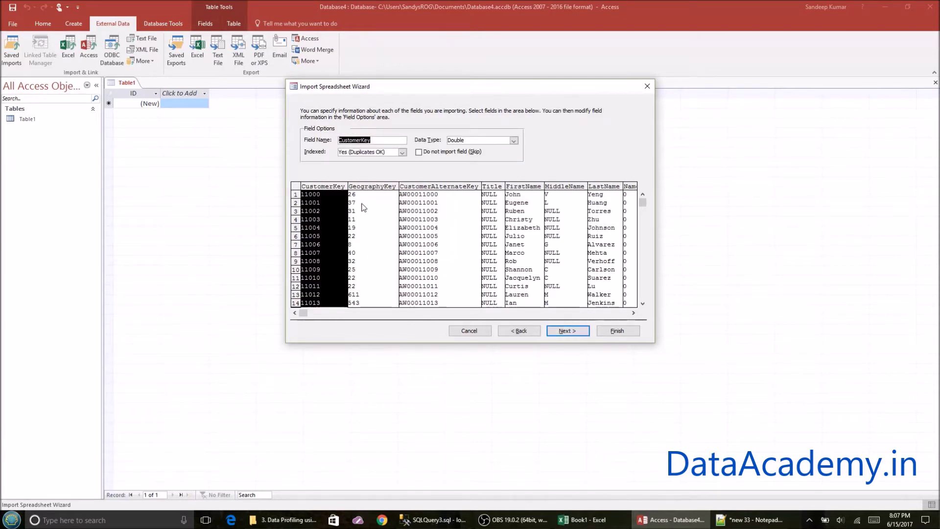
Review options for CustomerKey, CustomerAlternateKey, Title, FirstName, MiddleName, LastName and NameStyle
left_click(366, 221)
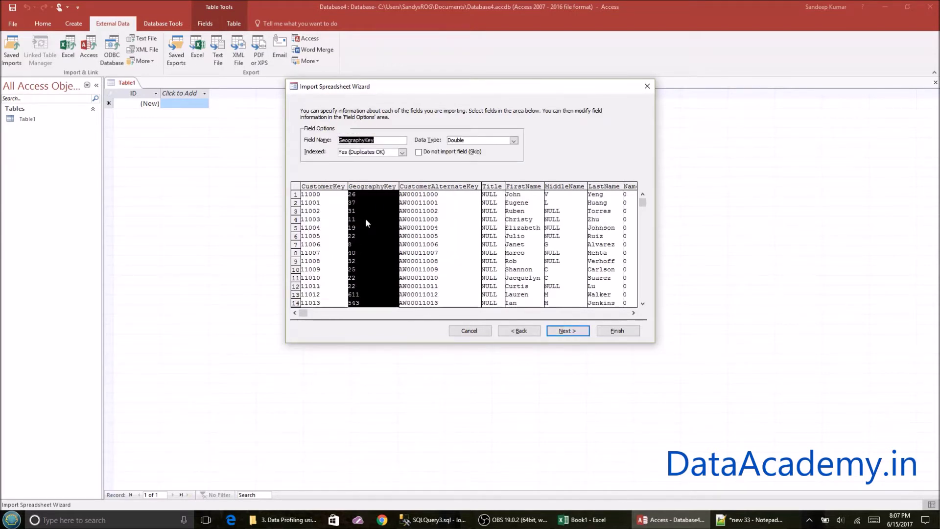
left_click(437, 230)
left_click(491, 237)
left_click(529, 238)
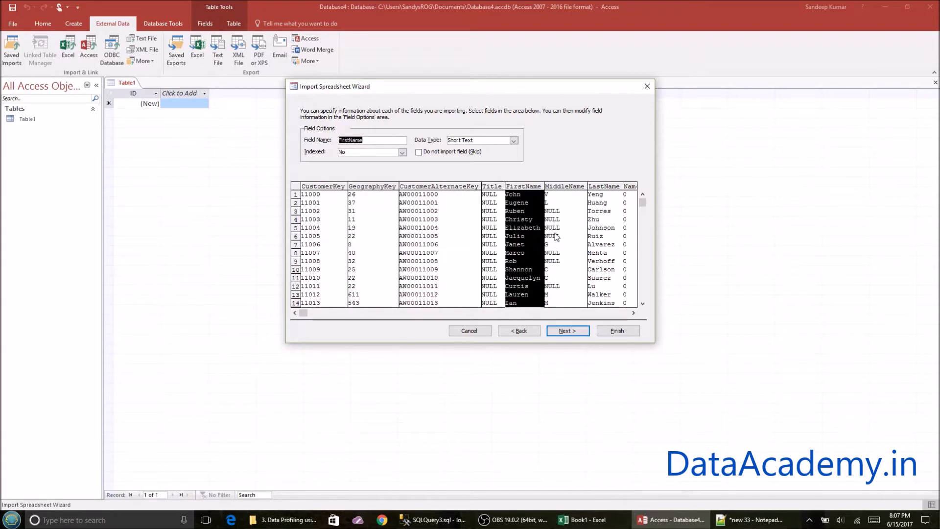
left_click(557, 237)
left_click(606, 233)
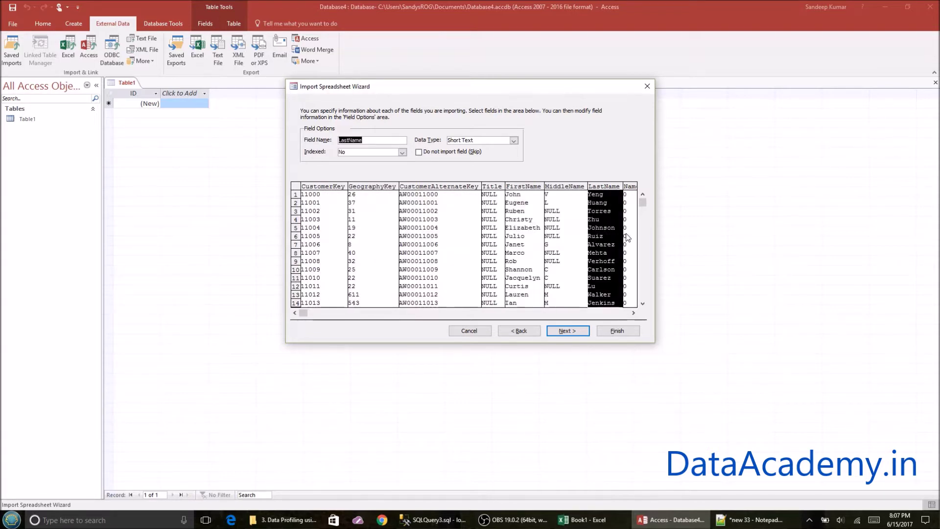
left_click(628, 237)
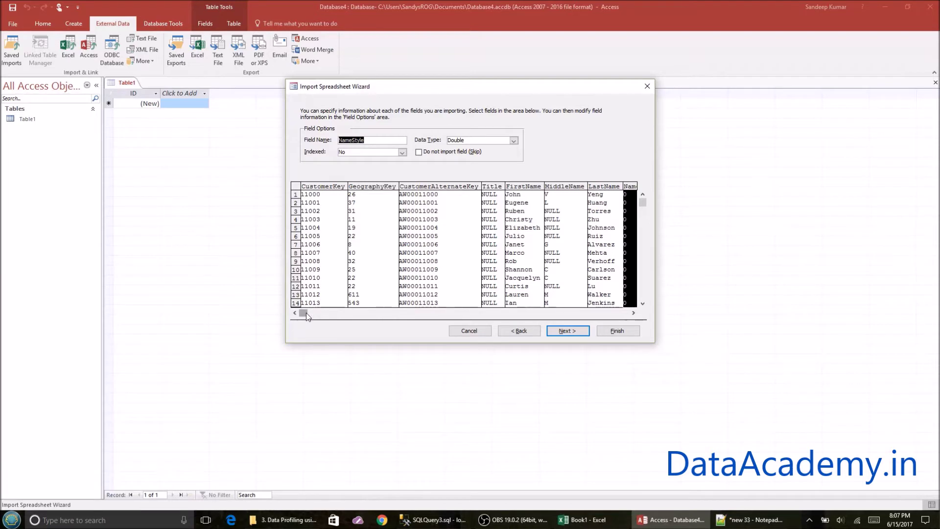
mouse_move(306, 312)
left_mouse_down()
mouse_move(529, 313)
mouse_move(276, 310)
mouse_move(293, 310)
left_mouse_up()
left_click(323, 222)
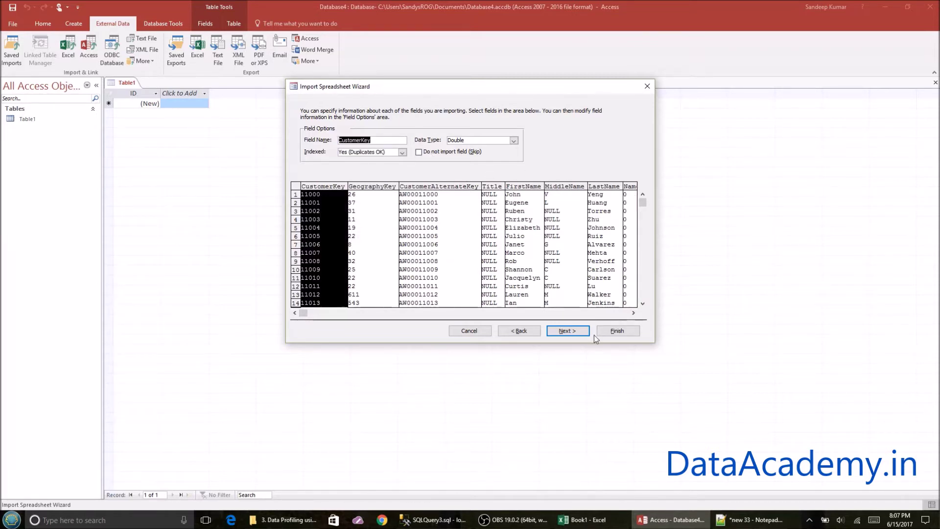
left_click(571, 333)
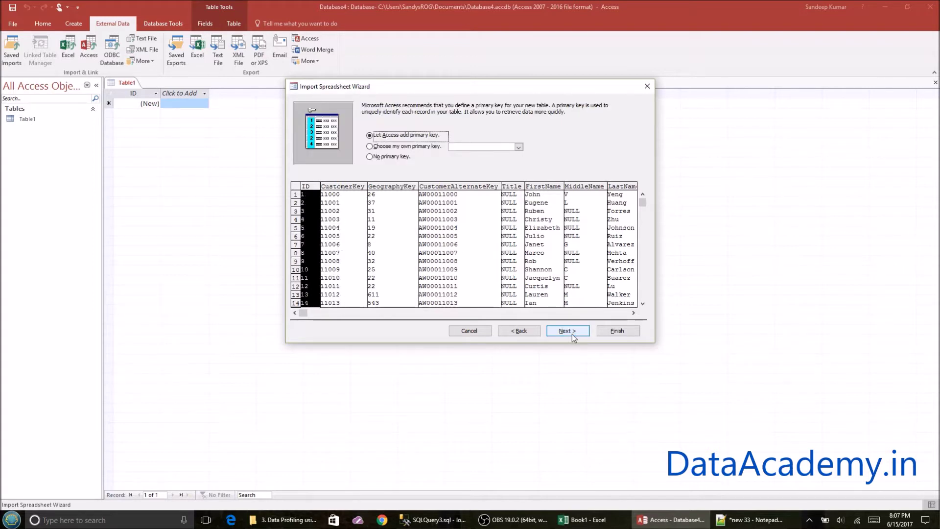
Choose your own primary key and set it to CustomerKey
left_click(398, 148)
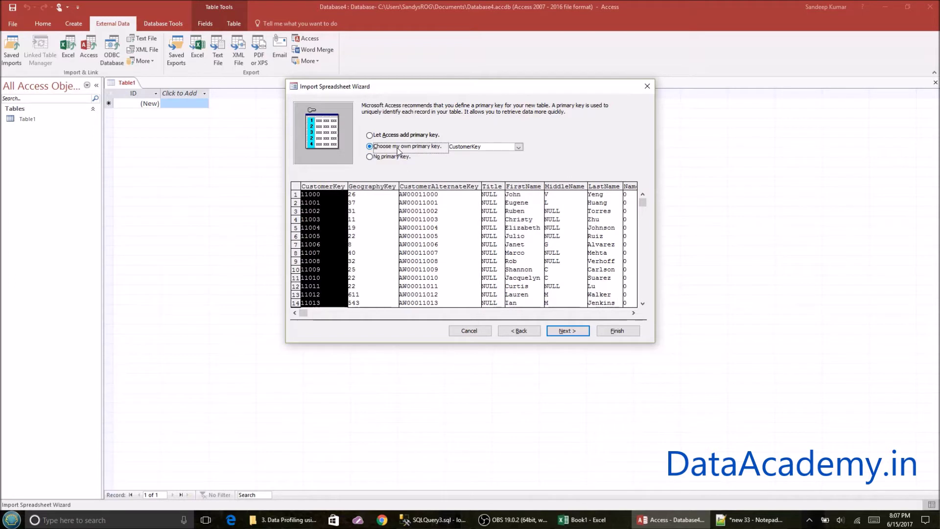
left_click(518, 147)
left_click(470, 153)
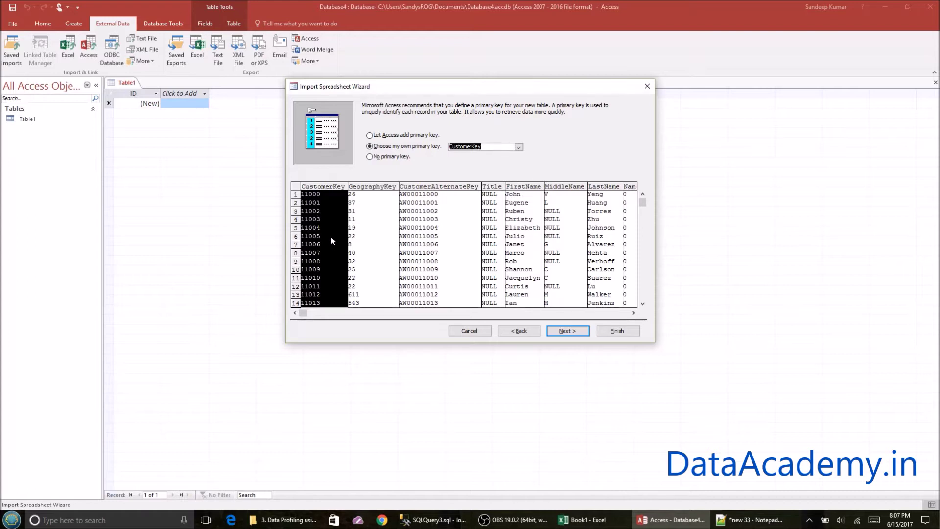
left_click(568, 331)
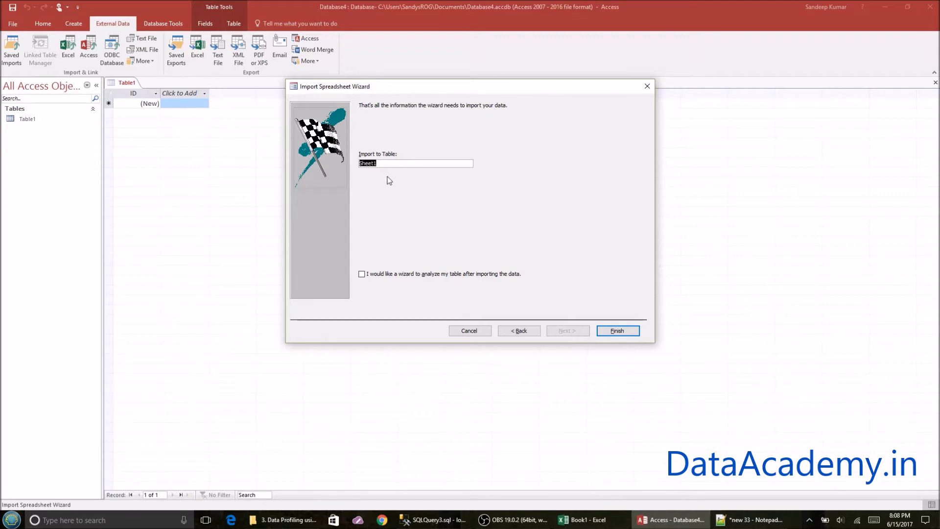
Keep the table name Sheet1, tick the analyze-after-import option, and finish
left_click_drag(389, 163, 294, 163)
left_click(389, 162)
left_click(362, 276)
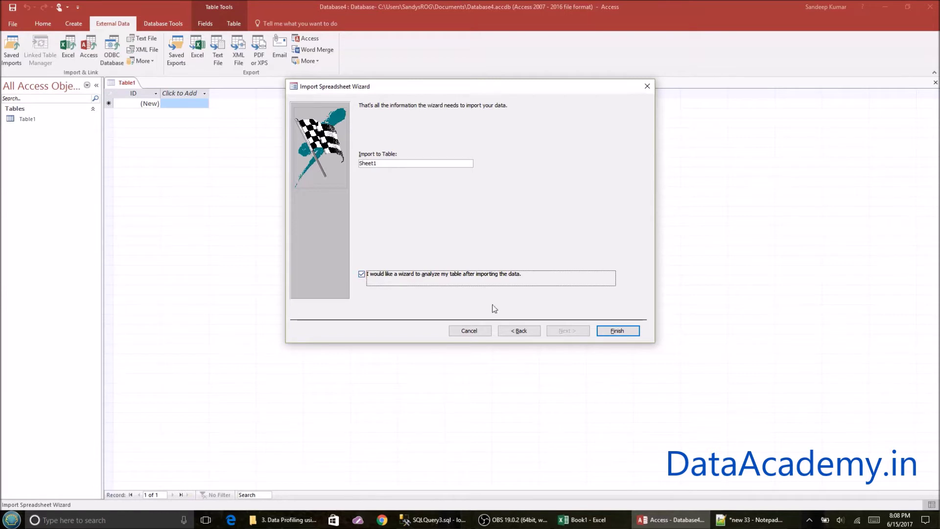
left_click(625, 331)
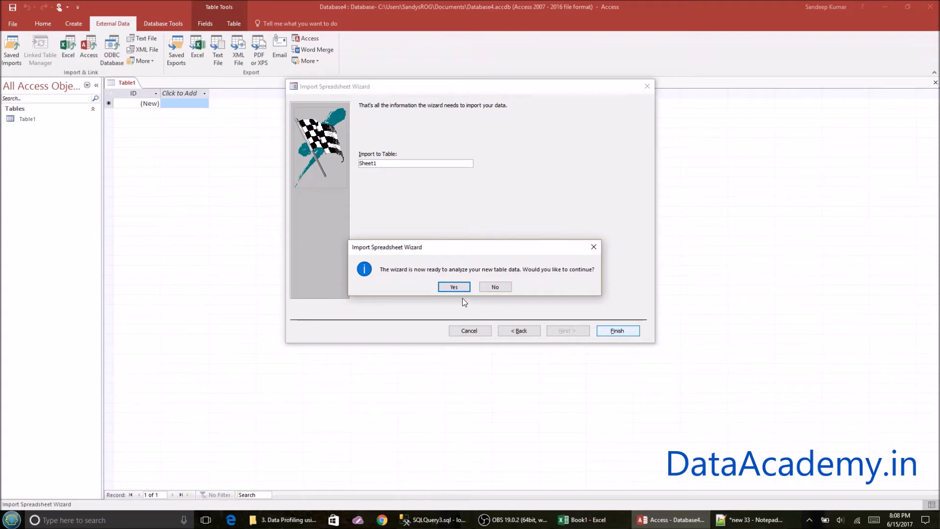
Confirm analyzing Sheet1, pass the intro pages, and let the wizard decide the grouping
left_click(454, 286)
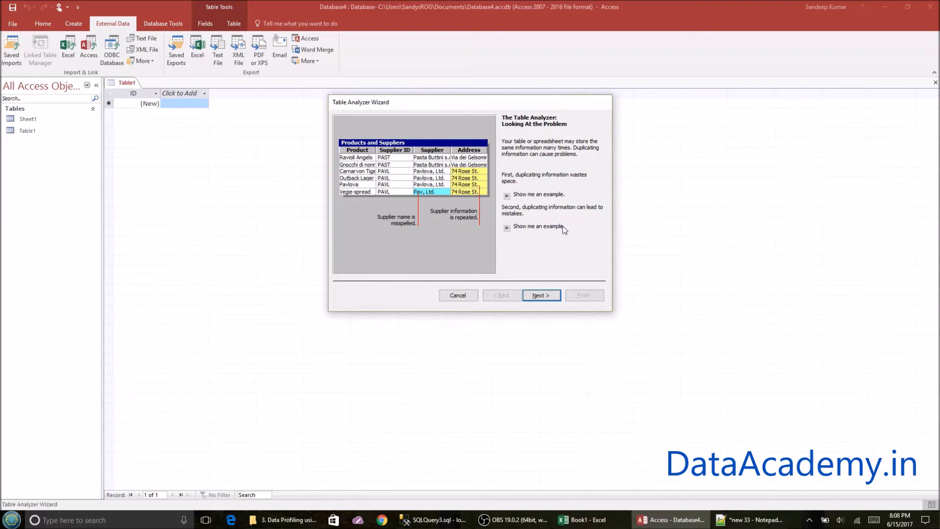
left_click(543, 296)
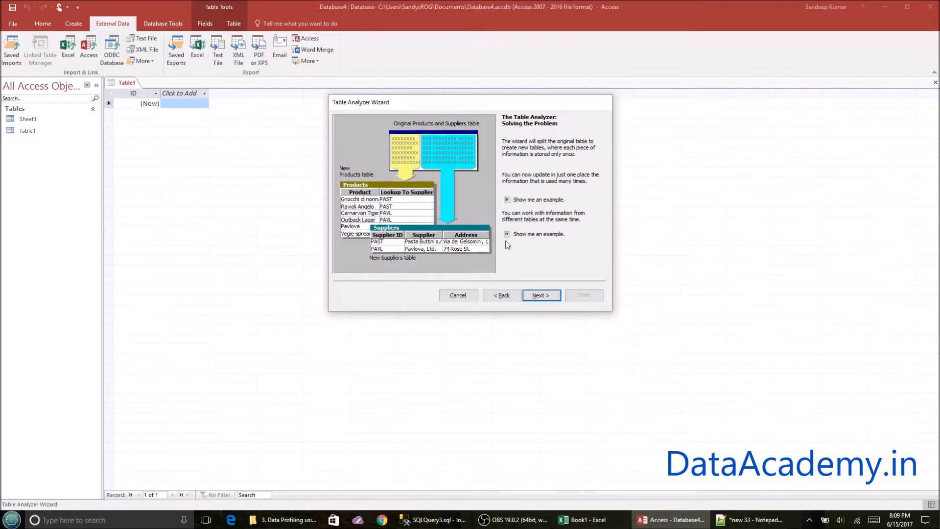
left_click(537, 296)
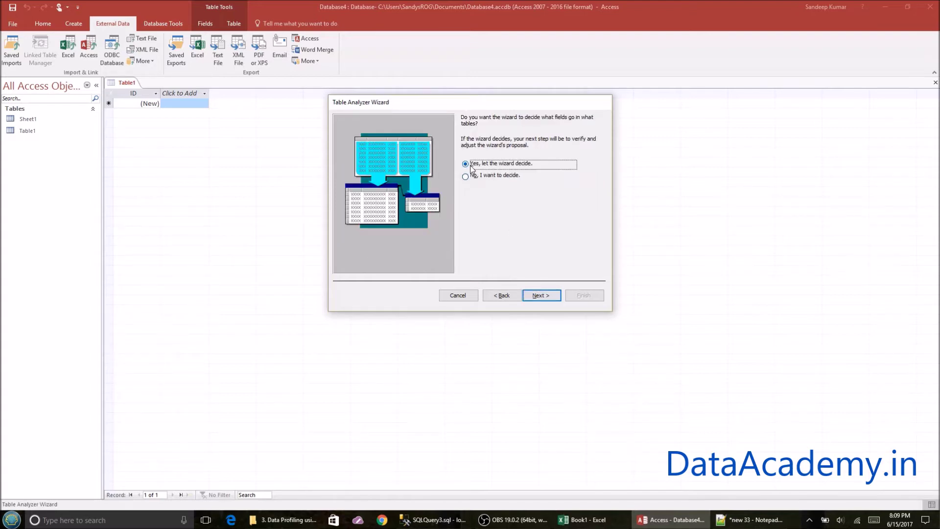
left_click(546, 298)
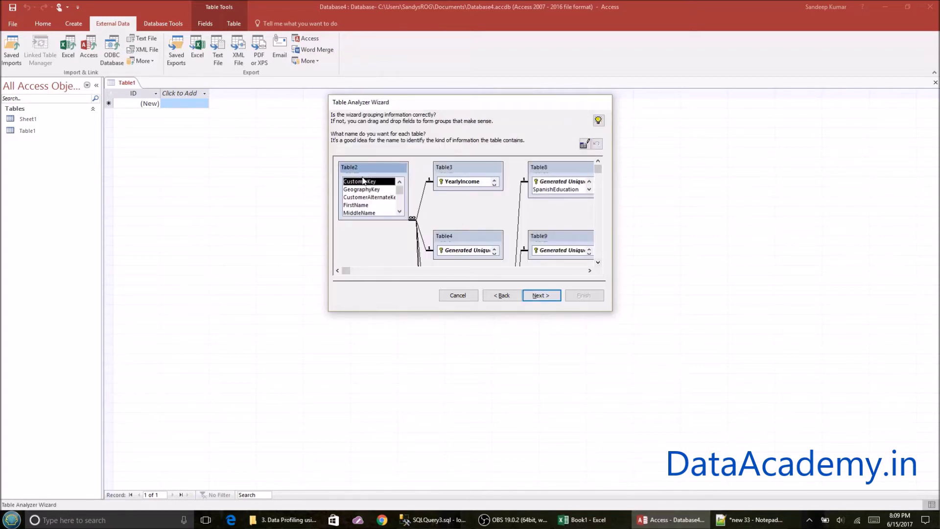
Enlarge Table2's box to show more of its fields
left_click_drag(366, 219, 368, 264)
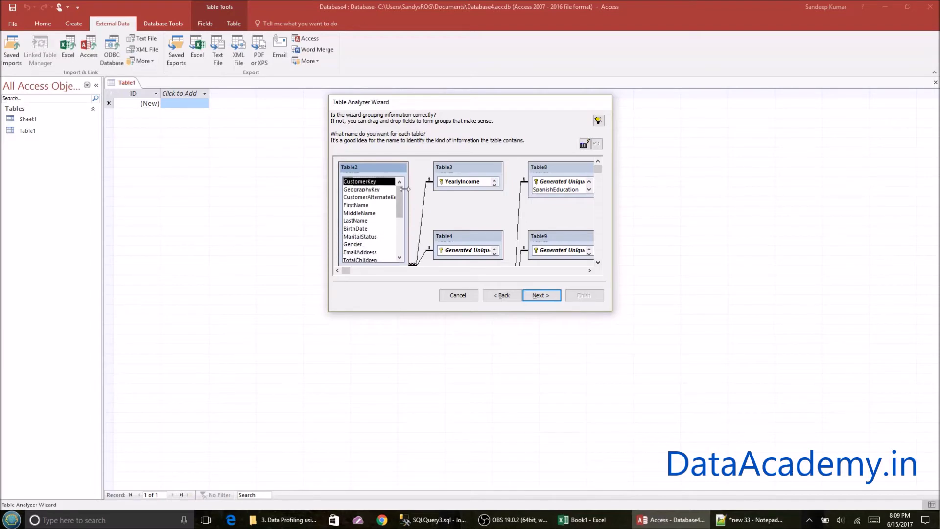
left_click_drag(398, 198, 399, 245)
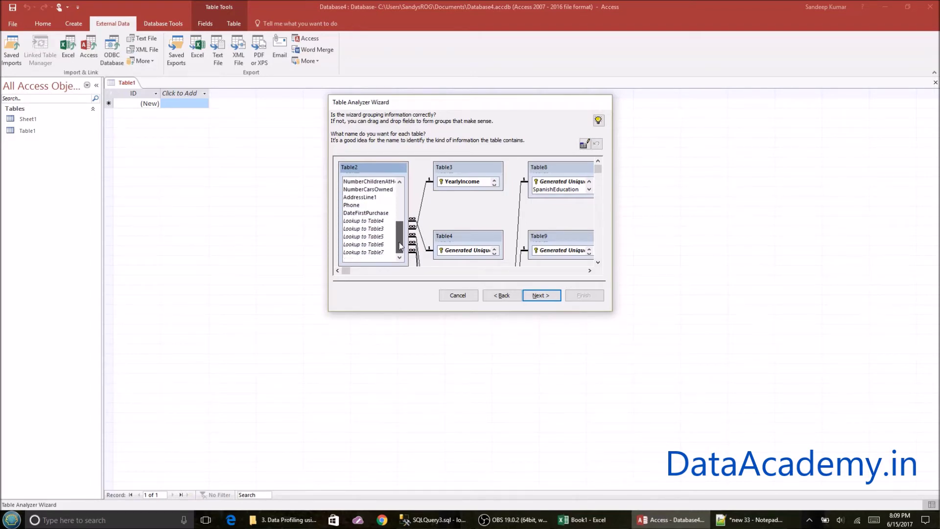
scroll(399, 239, "up", 1)
scroll(399, 242, "down", 1)
left_click_drag(398, 237, 397, 199)
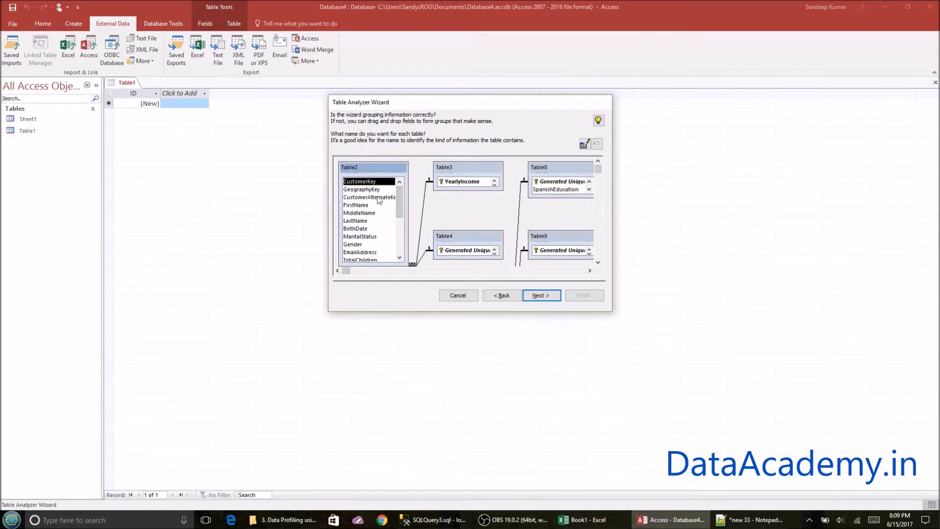
left_click_drag(399, 196, 400, 245)
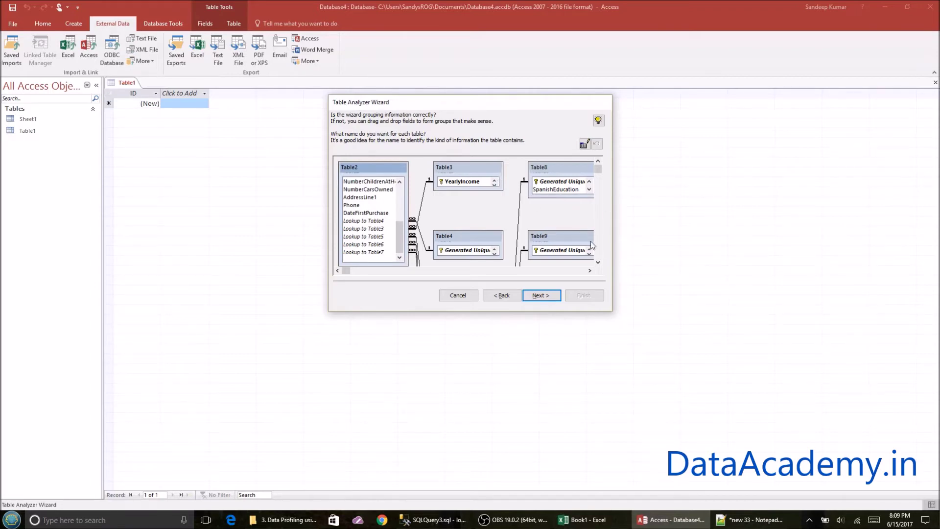
Scroll through proposed tables Table3–Table10, select Table3, and accept the grouping
left_click(597, 262)
left_click(598, 263)
left_click(598, 263)
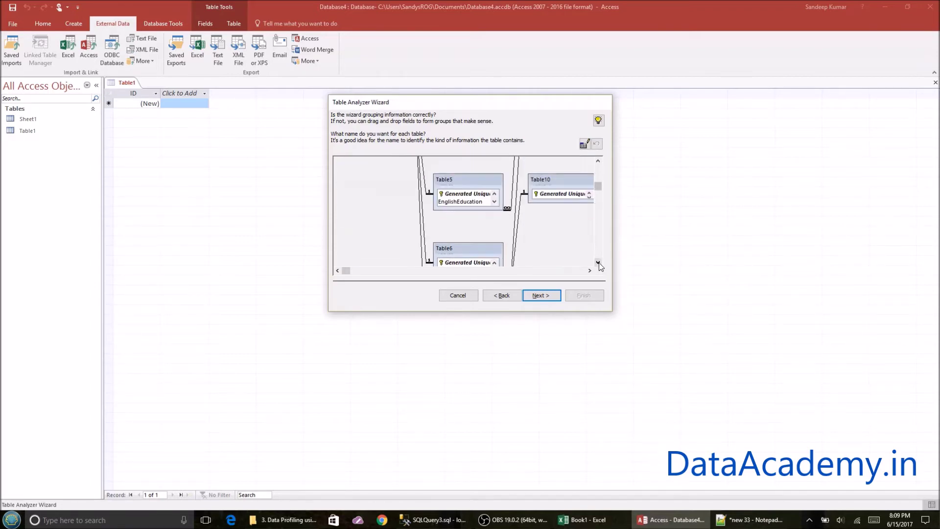
left_click(598, 263)
left_click(597, 262)
left_click(598, 262)
left_click(598, 262)
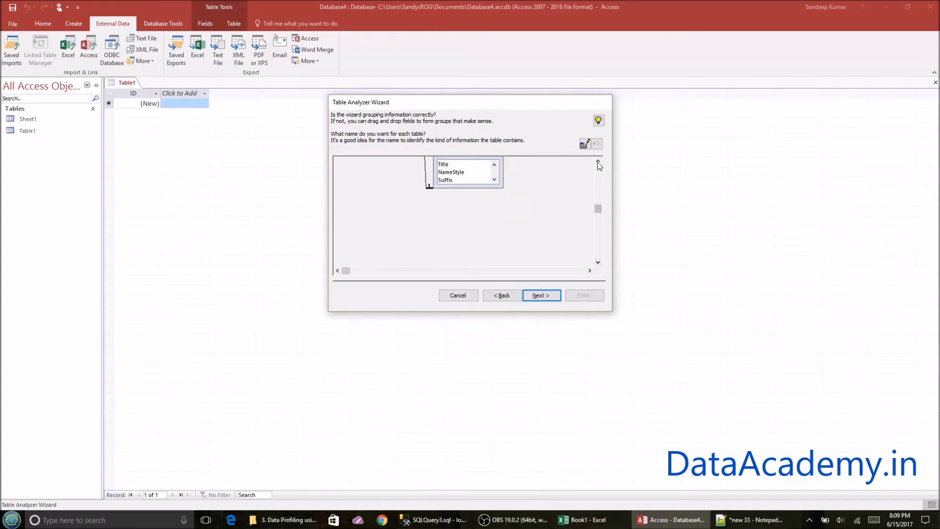
left_click(597, 163)
left_click(597, 163)
left_click(598, 163)
left_click(598, 163)
left_click(598, 163)
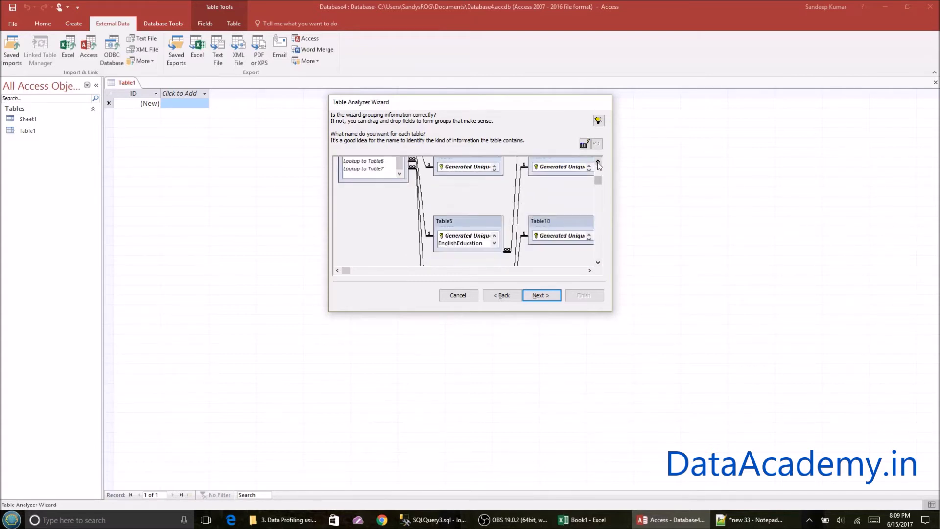
left_click(598, 163)
left_click(597, 163)
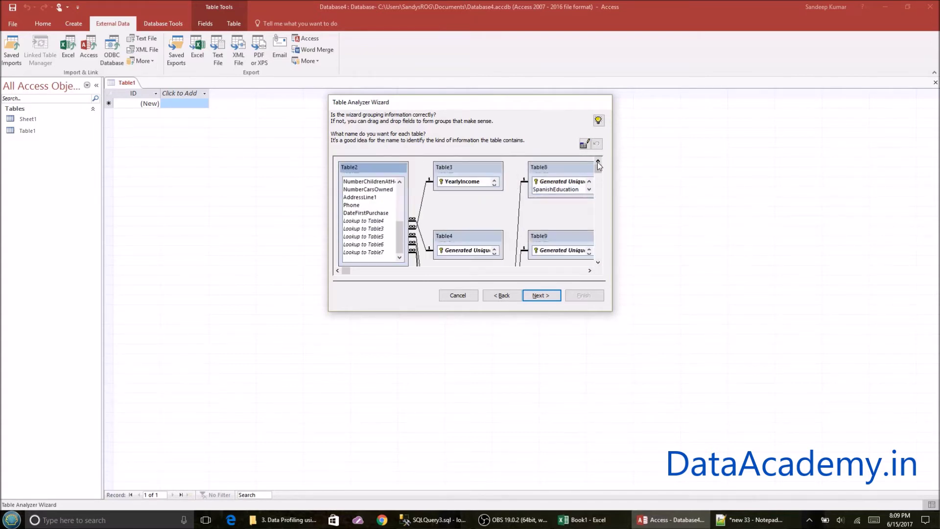
left_click(473, 168)
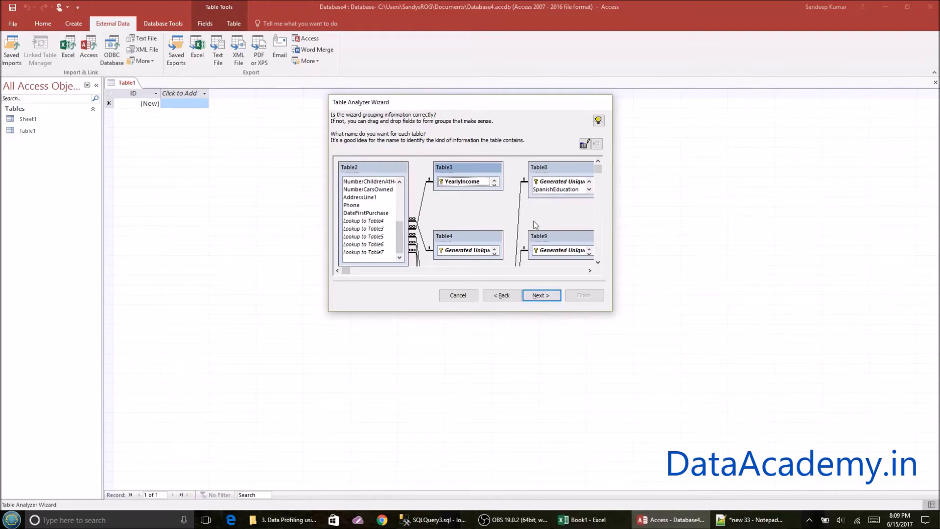
left_click(536, 296)
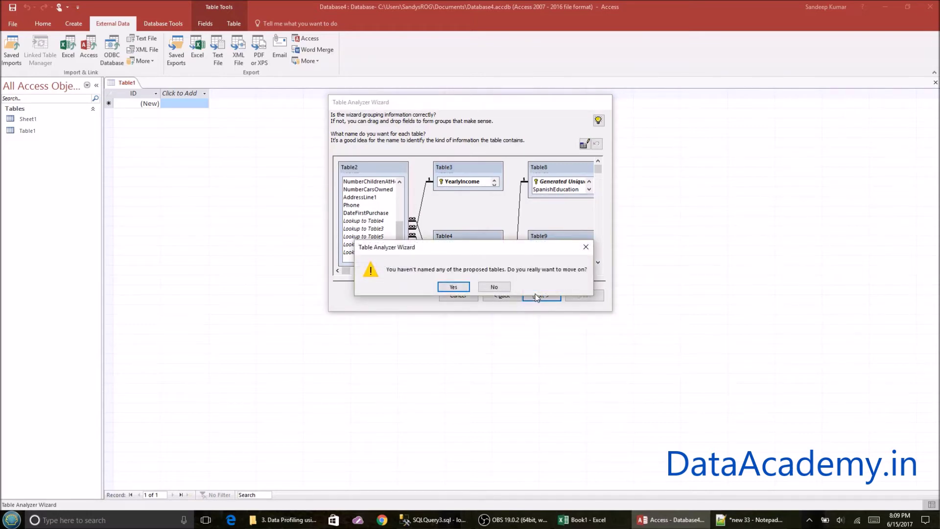
Skip naming tables, accept proposed primary keys, and bypass Table3 and Table7 typo corrections
left_click(453, 288)
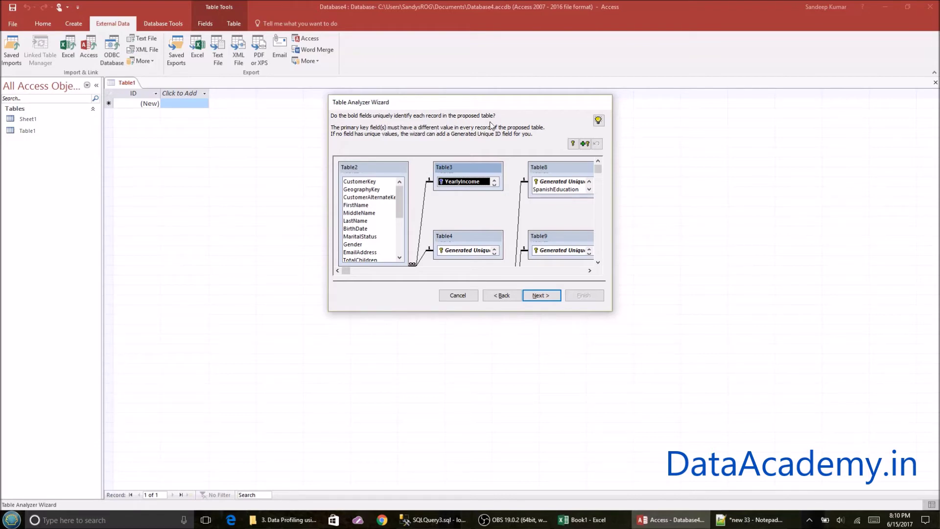
left_click(544, 296)
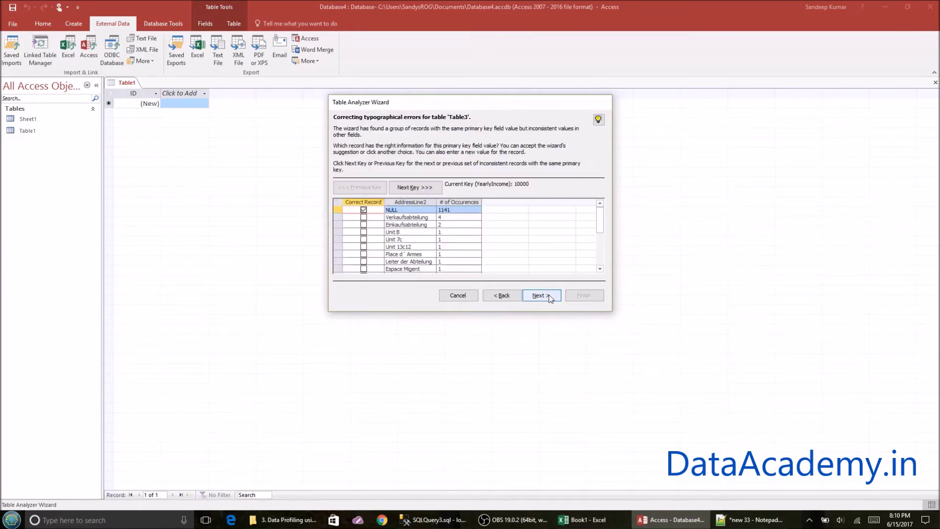
left_click(549, 297)
left_click(451, 286)
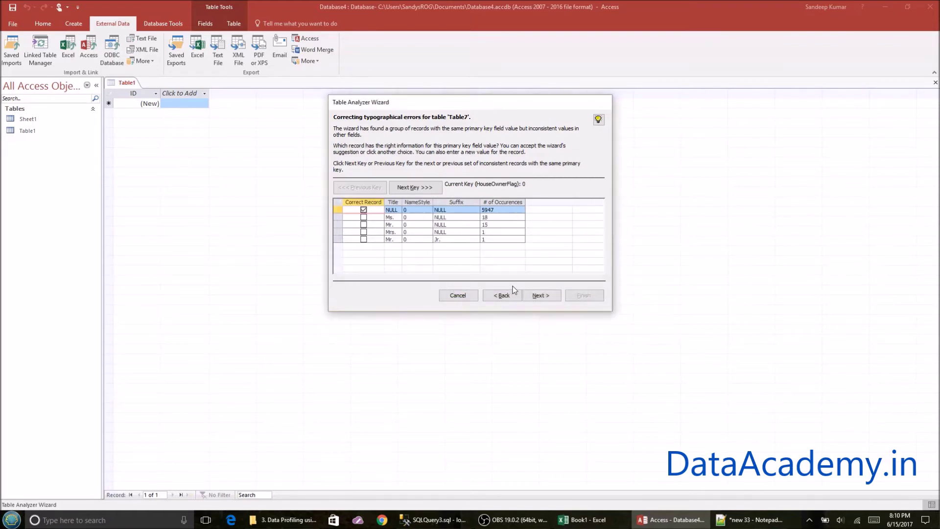
left_click(538, 297)
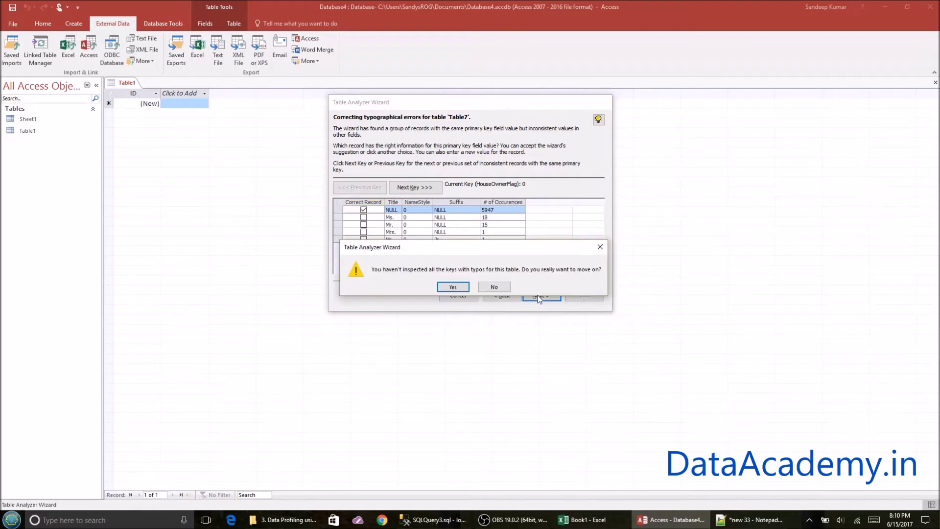
left_click(450, 287)
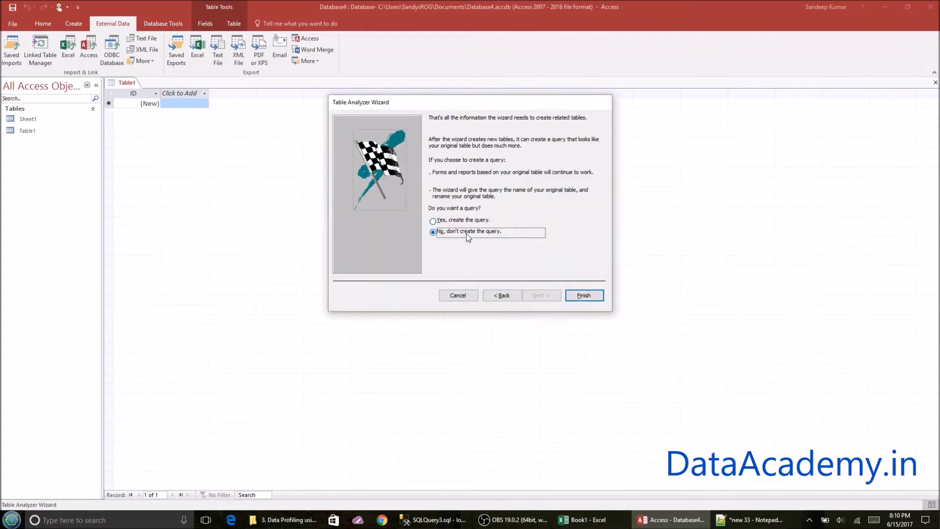
Finish the Table Analyzer, dismiss the TileHorizontally message, and decline saving the import steps
left_click(578, 295)
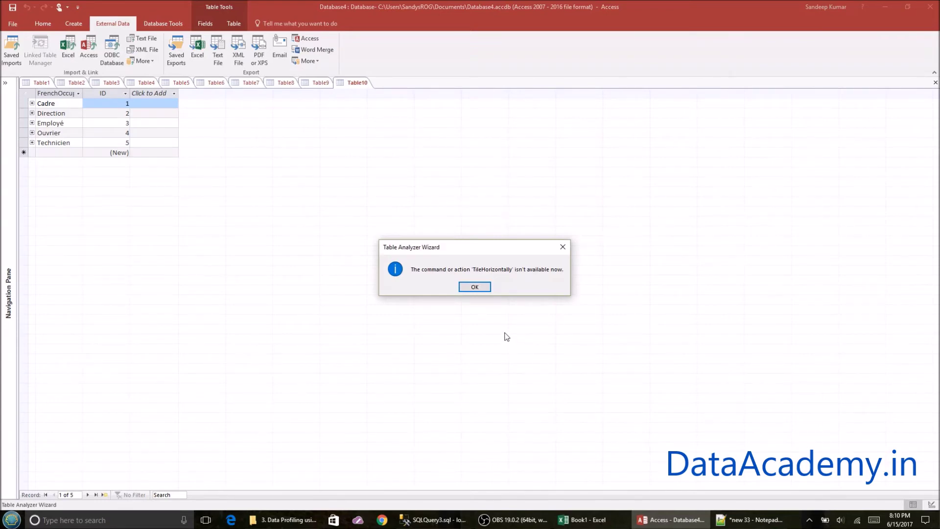
left_click_drag(454, 247, 487, 266)
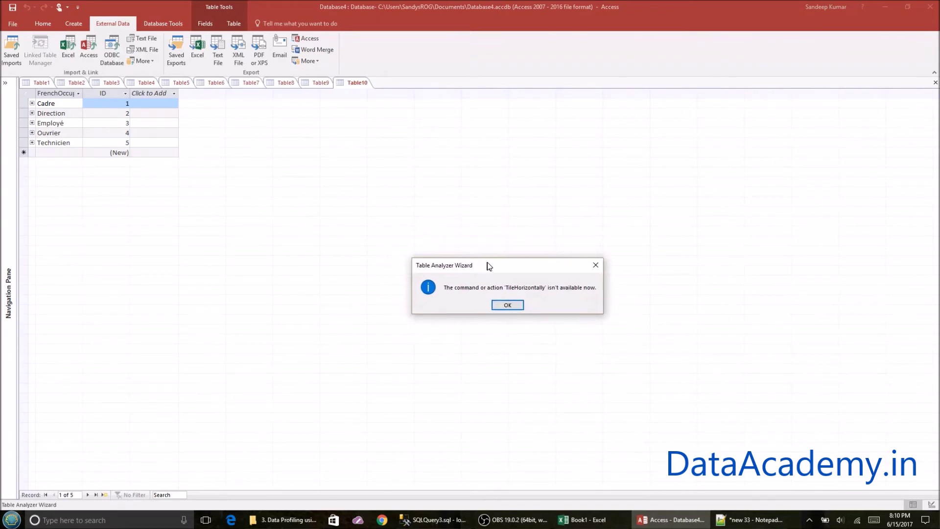
left_click(508, 305)
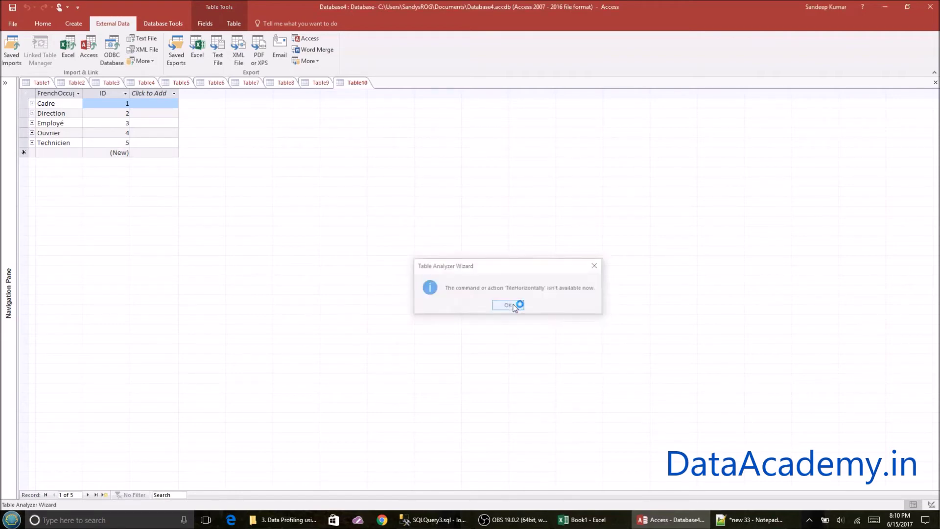
left_click(626, 385)
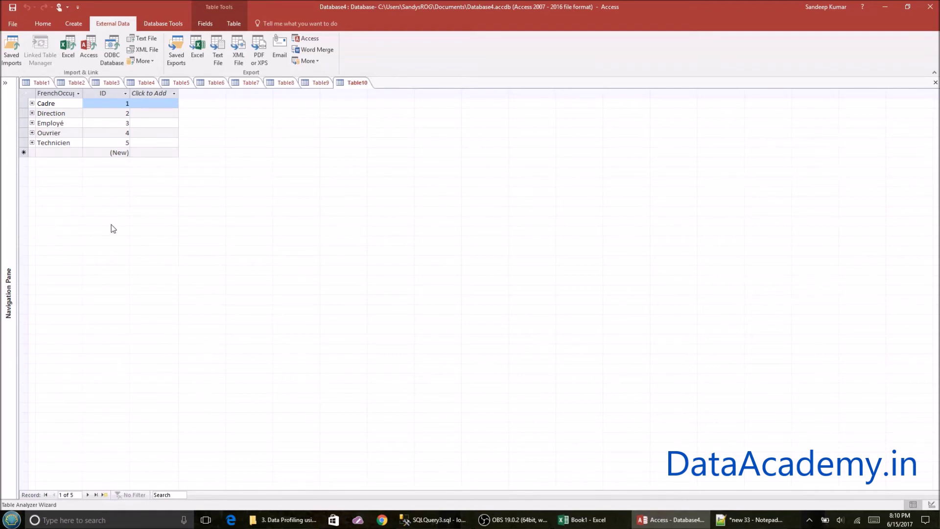
left_click(166, 24)
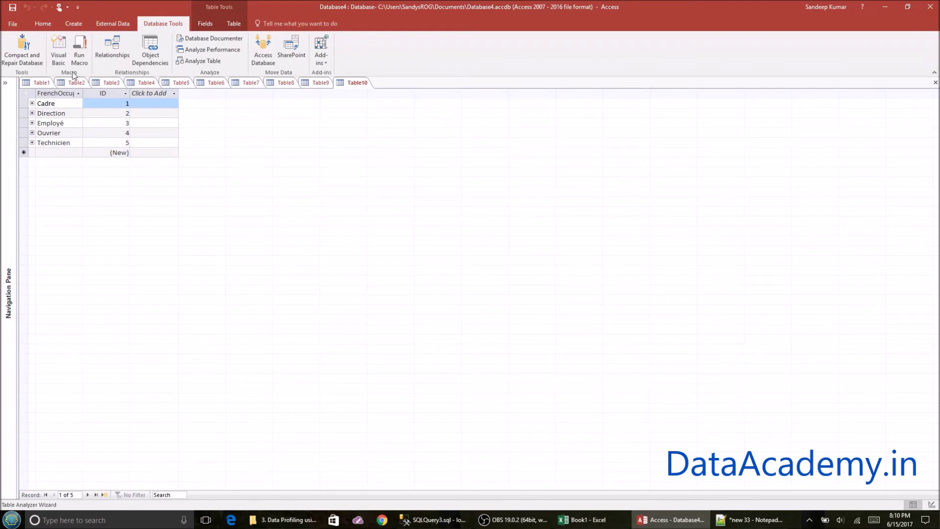
left_click(110, 49)
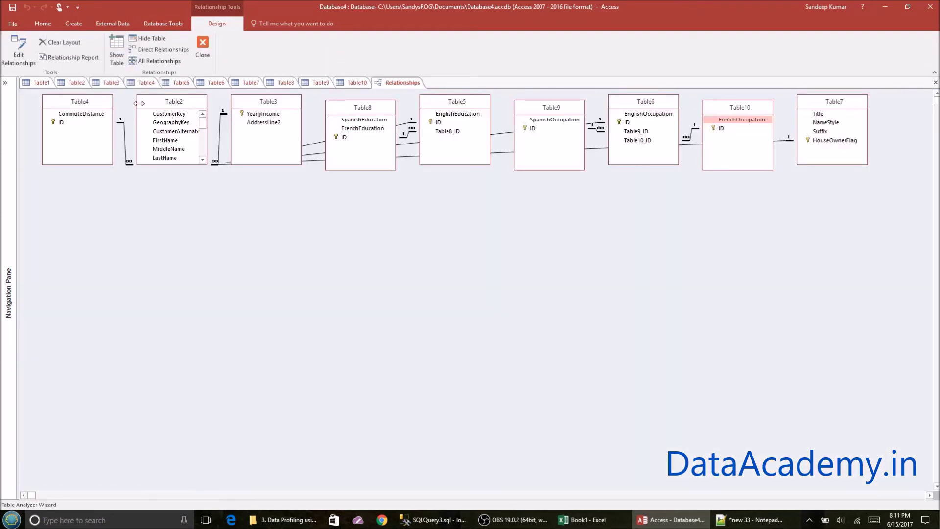
left_click_drag(178, 104, 223, 191)
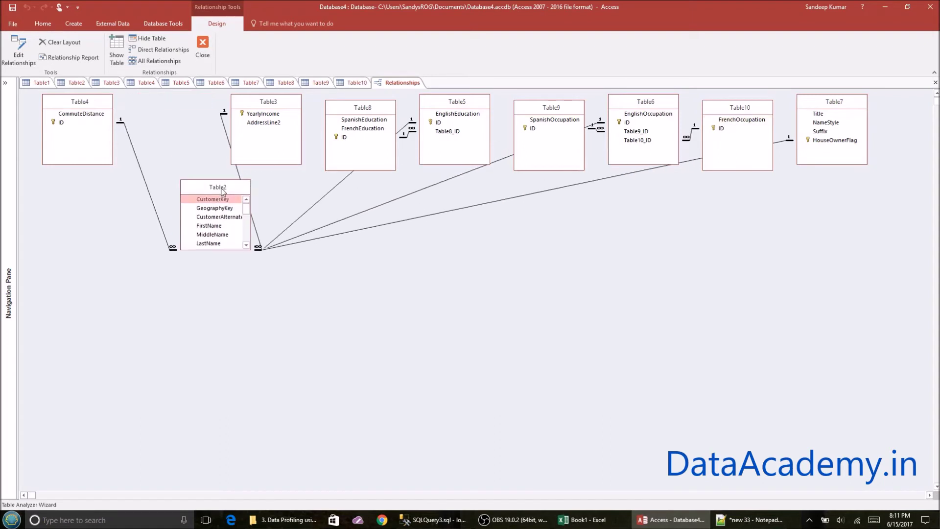
left_click_drag(268, 101, 313, 132)
left_click_drag(363, 108, 371, 205)
left_click_drag(449, 106, 373, 303)
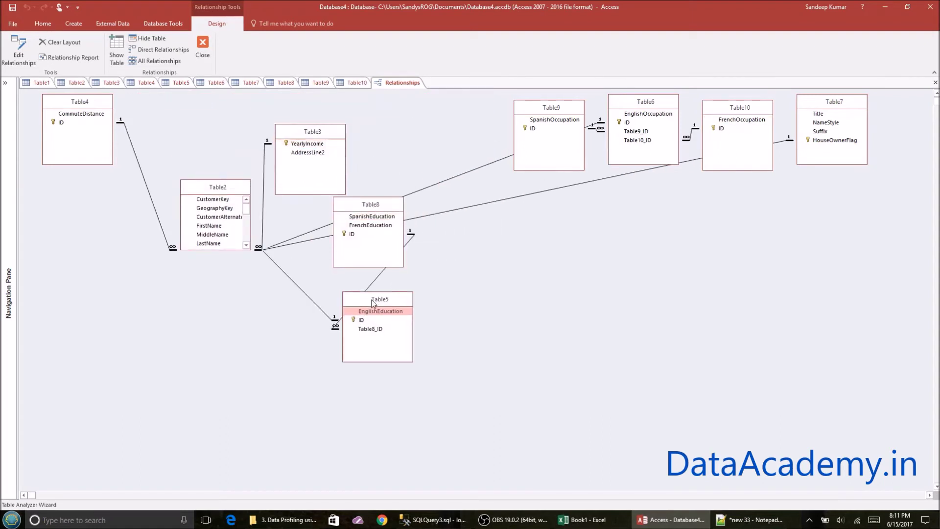
left_click_drag(379, 208, 474, 236)
left_click_drag(384, 311, 399, 208)
left_click_drag(466, 234, 484, 180)
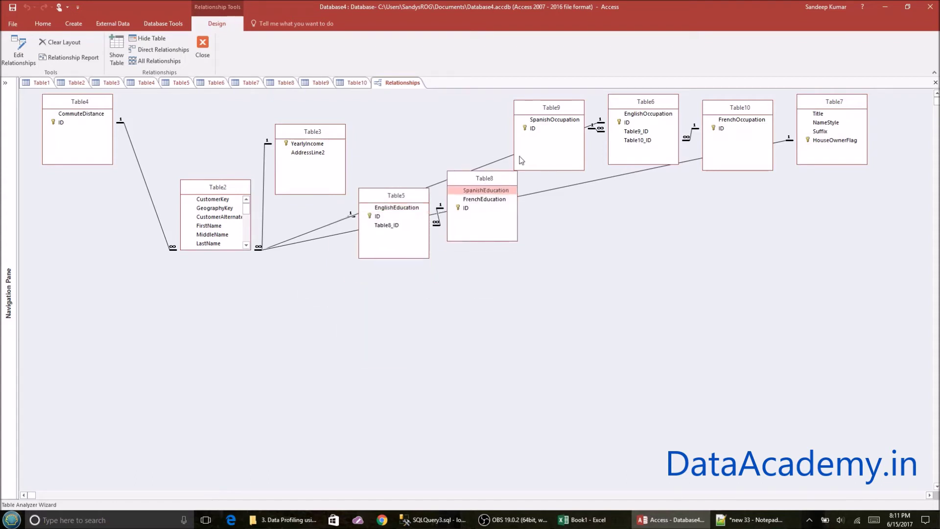
left_click_drag(563, 256, 373, 309)
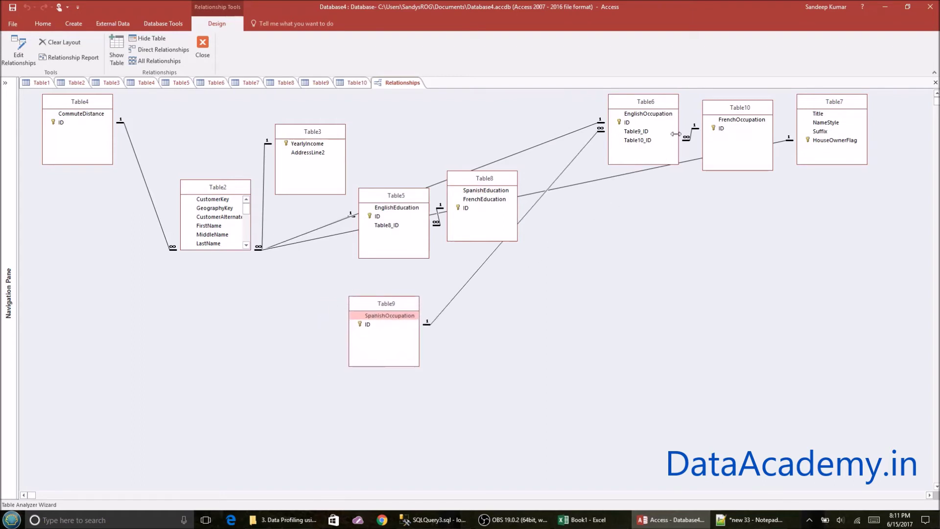
left_click_drag(654, 104, 538, 311)
left_click_drag(397, 304, 684, 292)
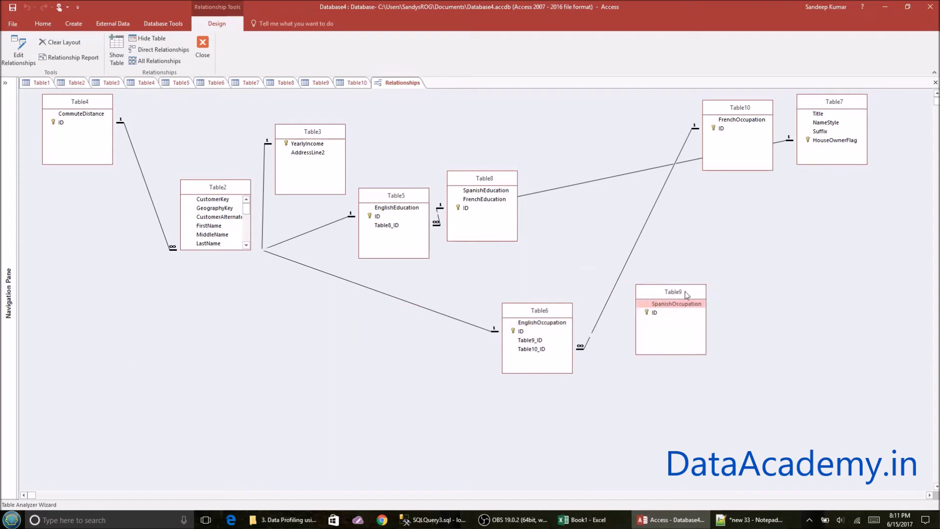
left_click_drag(539, 310, 405, 295)
left_click_drag(673, 297, 540, 363)
left_click_drag(743, 111, 571, 250)
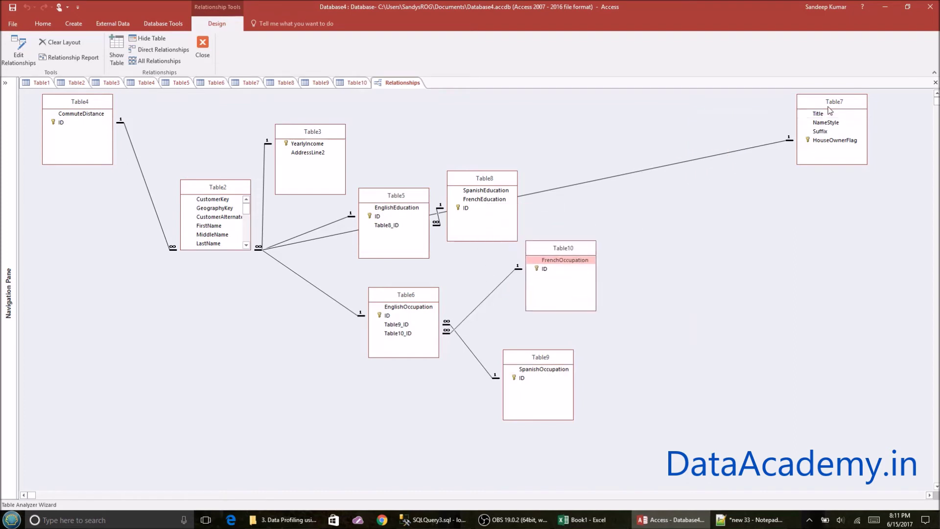
left_click_drag(824, 114, 211, 365)
left_click_drag(484, 190, 648, 166)
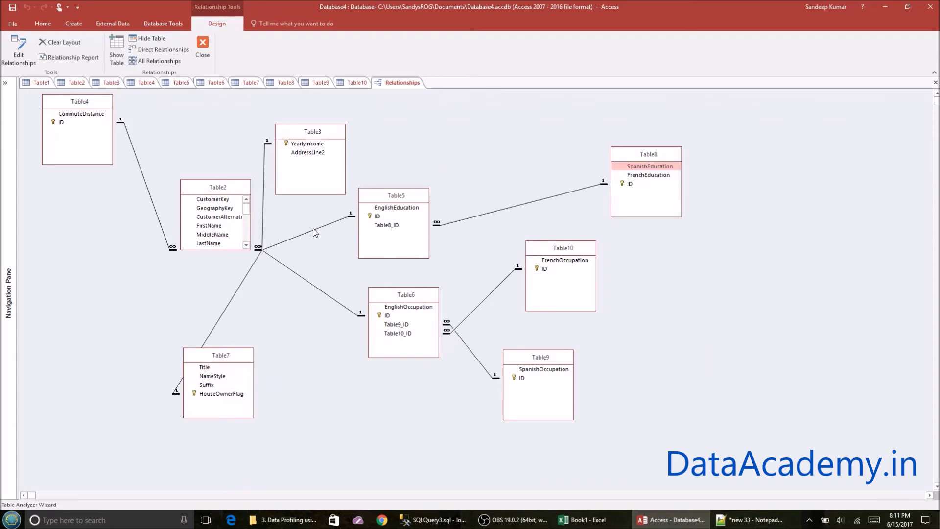
left_click_drag(225, 187, 203, 184)
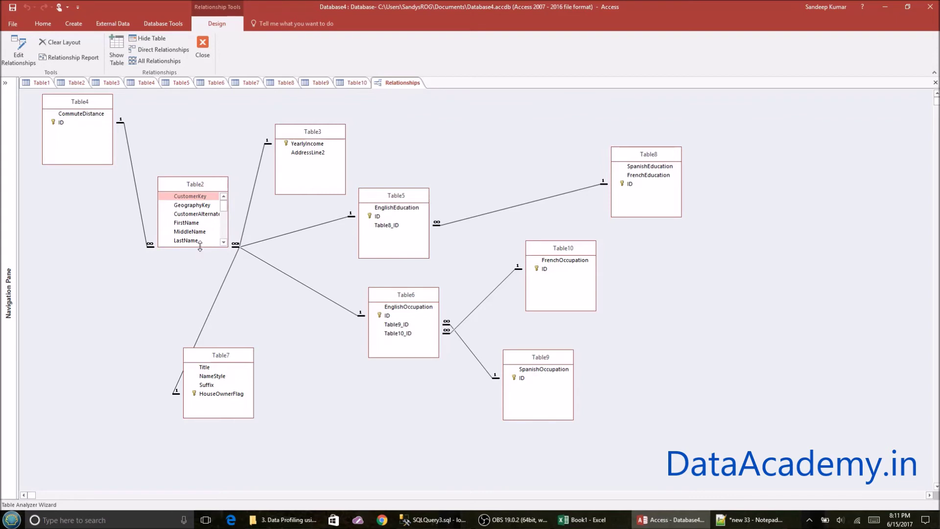
left_click_drag(200, 246, 202, 338)
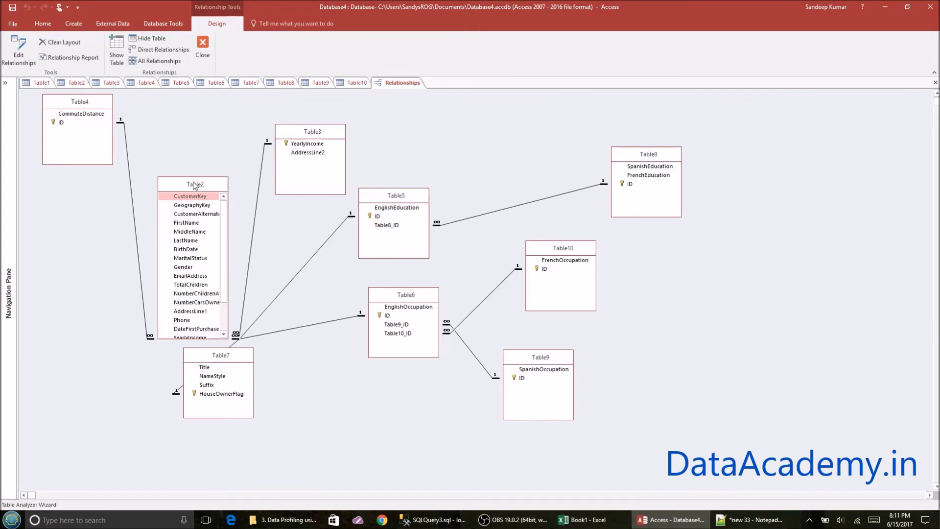
left_click_drag(196, 185, 191, 150)
left_click_drag(228, 188, 261, 192)
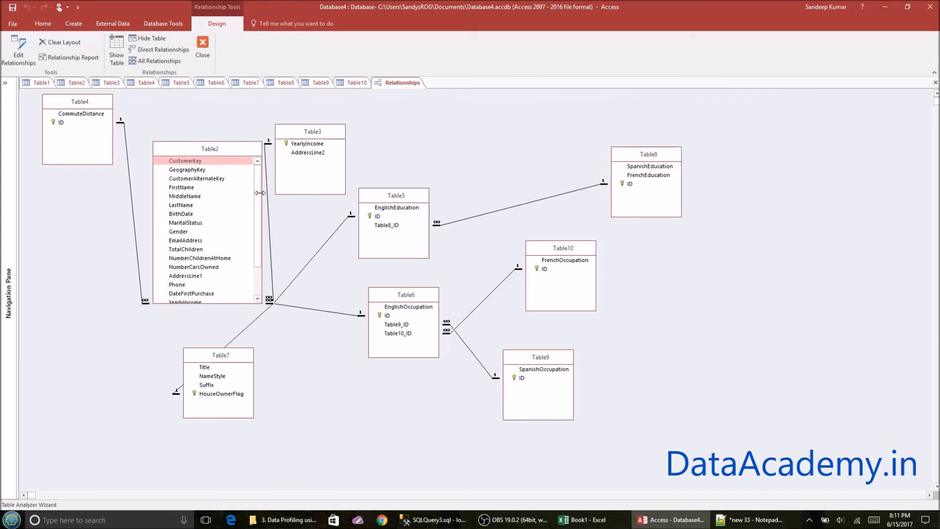
left_click_drag(230, 303, 230, 338)
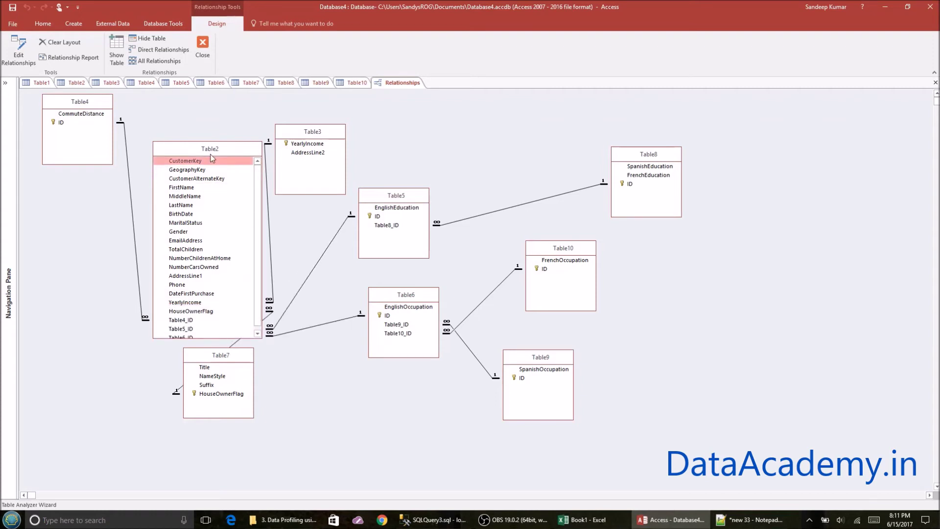
left_click_drag(211, 149, 198, 132)
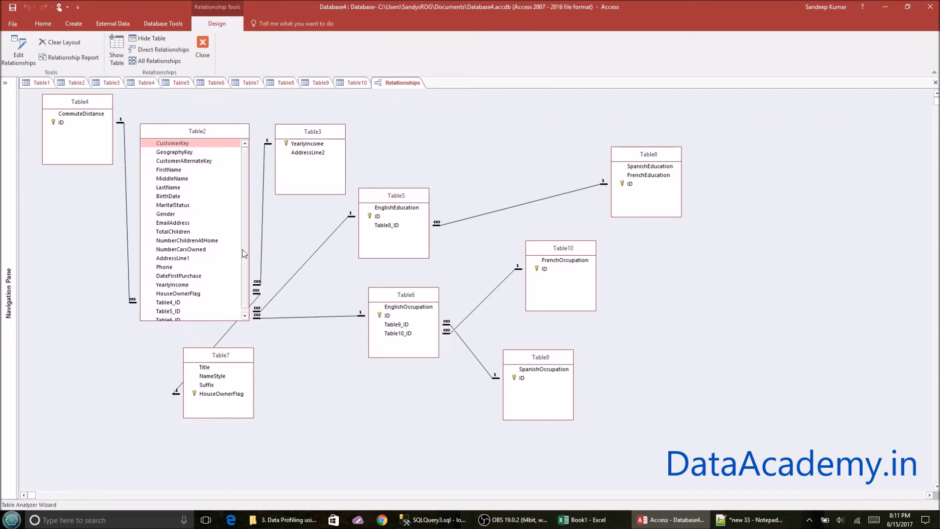
left_click_drag(243, 253, 246, 346)
left_click(198, 299)
left_click(198, 308)
left_click(198, 316)
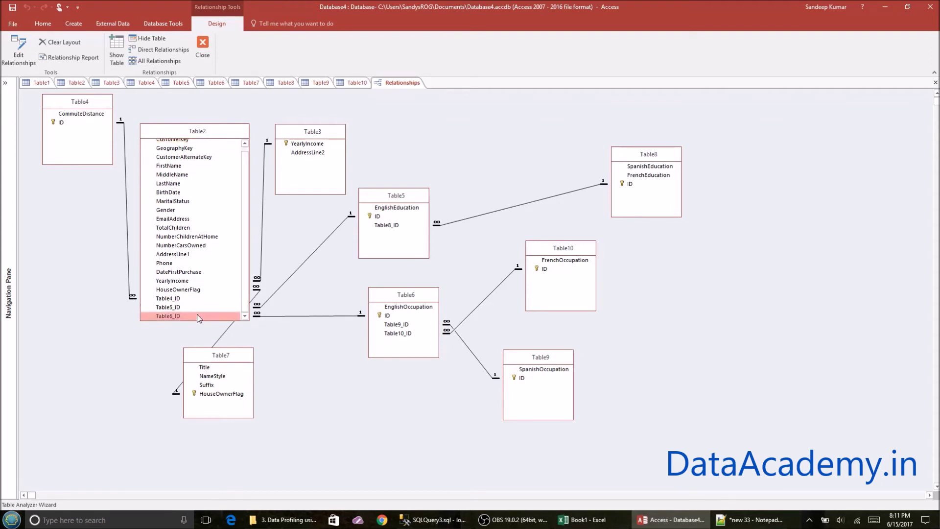
left_click(366, 272)
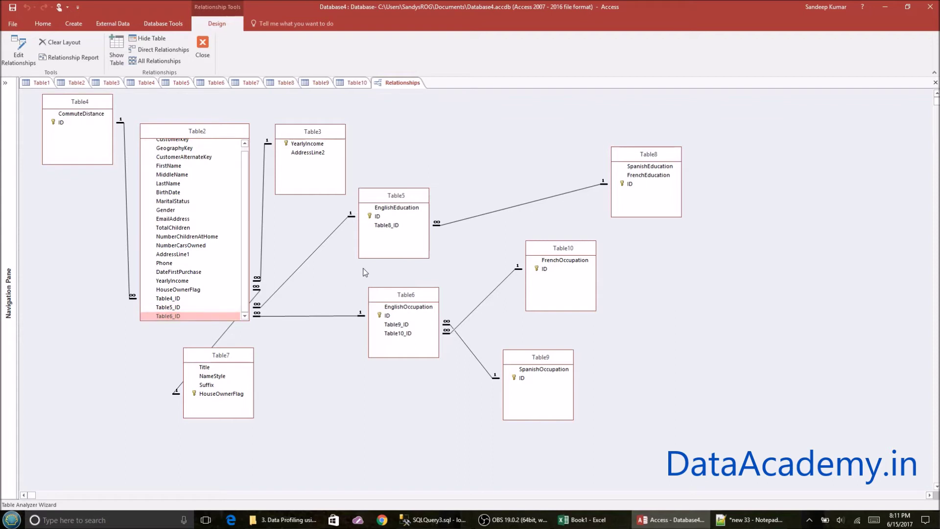
left_click_drag(233, 358, 351, 392)
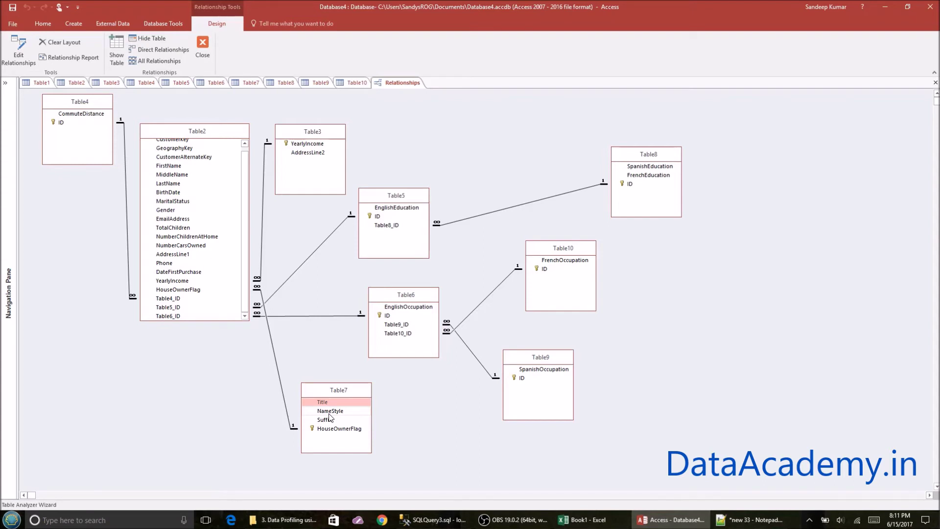
left_click(318, 144)
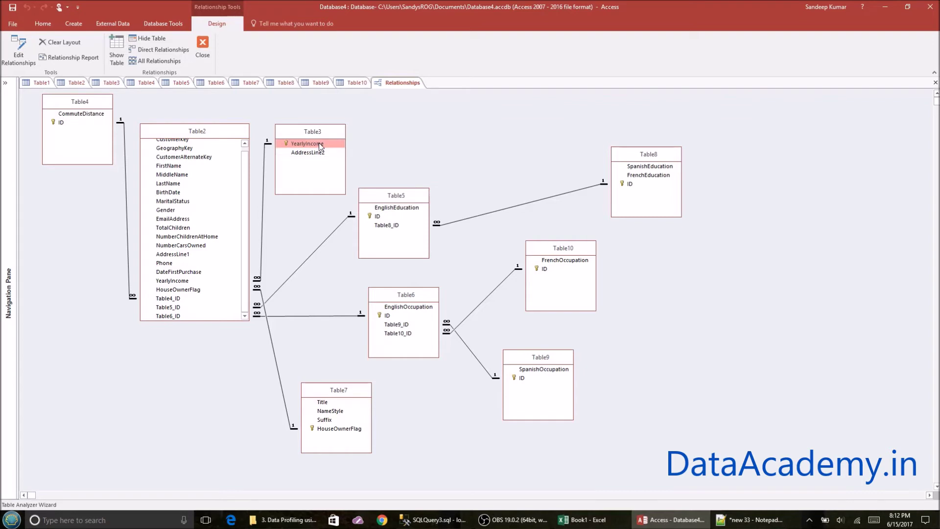
left_click(389, 209)
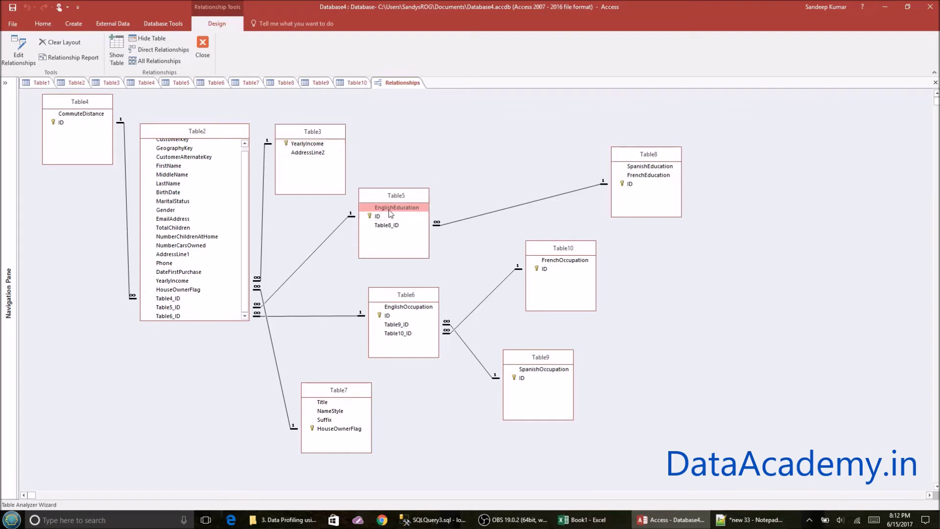
left_click(570, 260)
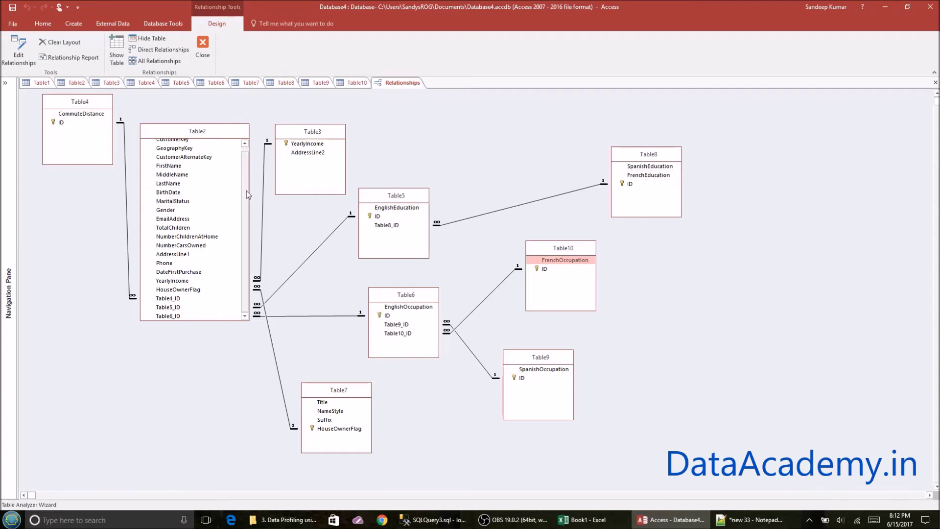
left_click(305, 144)
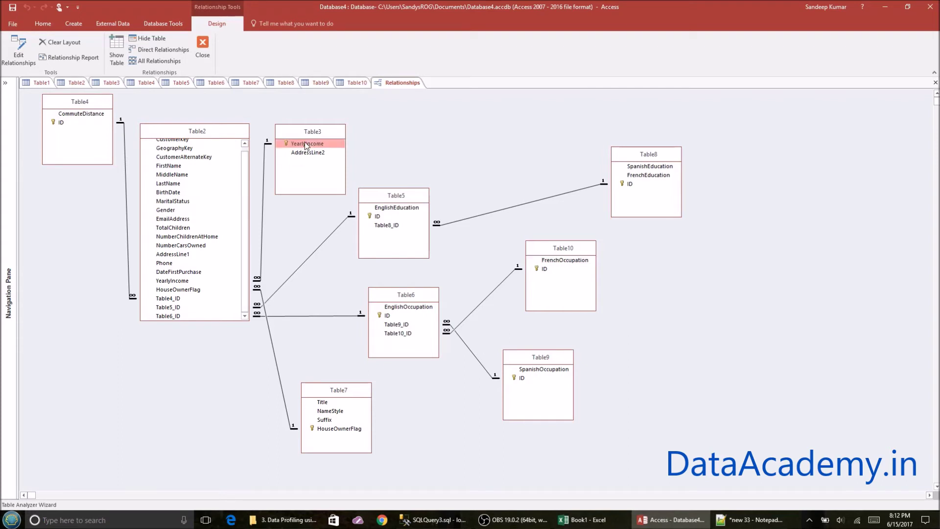
left_click(308, 152)
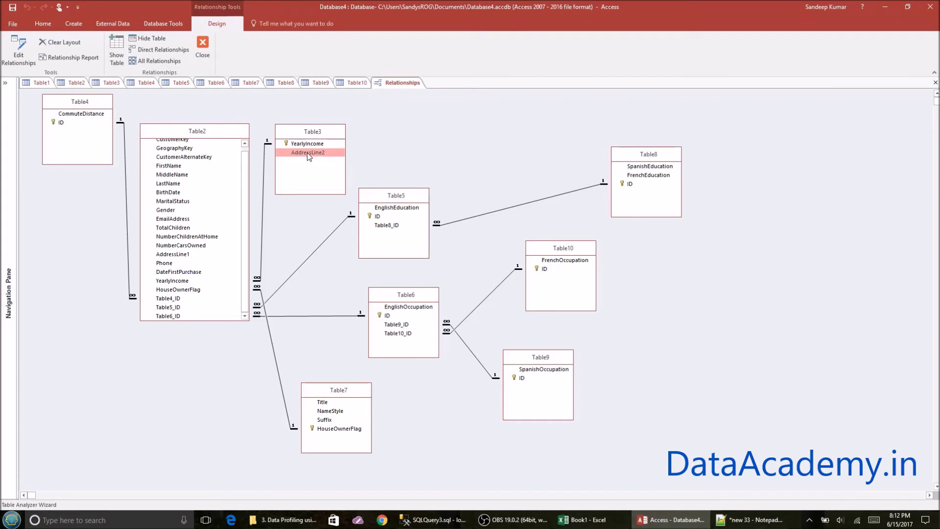
key("Up")
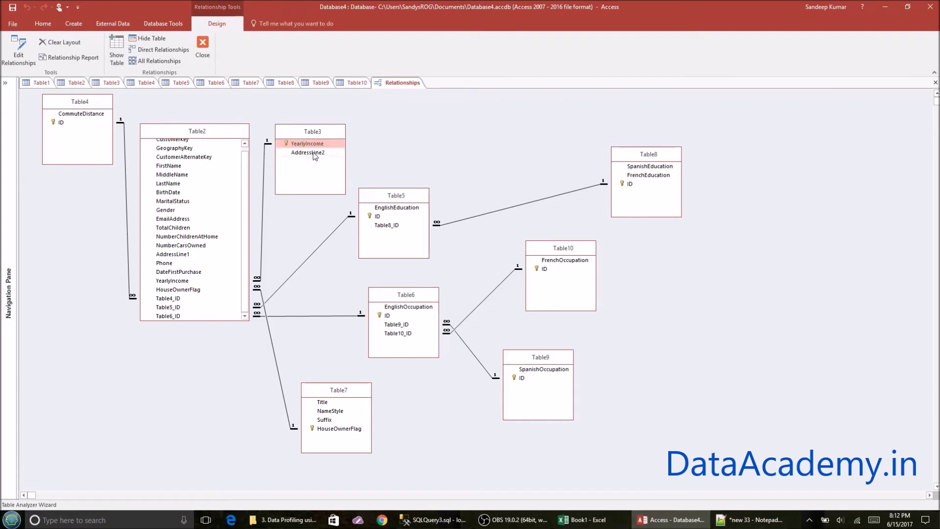
left_click(313, 153)
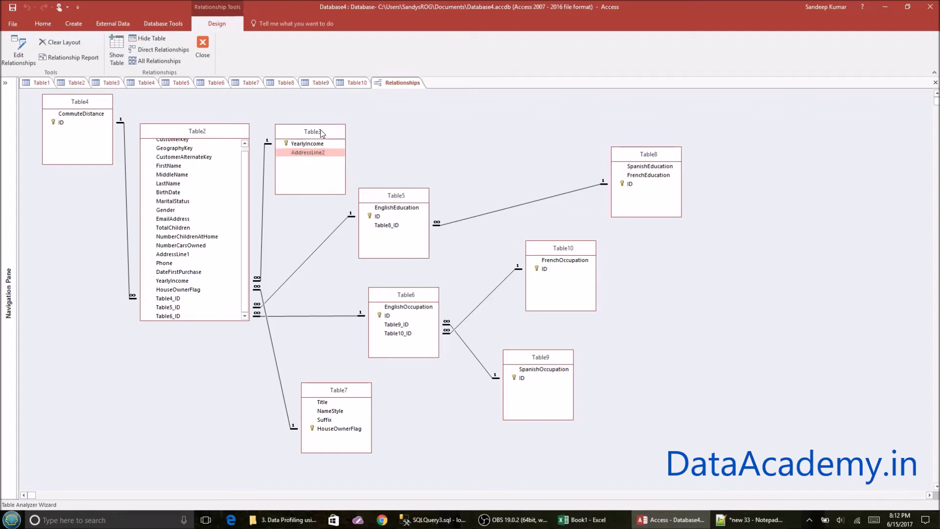
left_click_drag(320, 129, 357, 130)
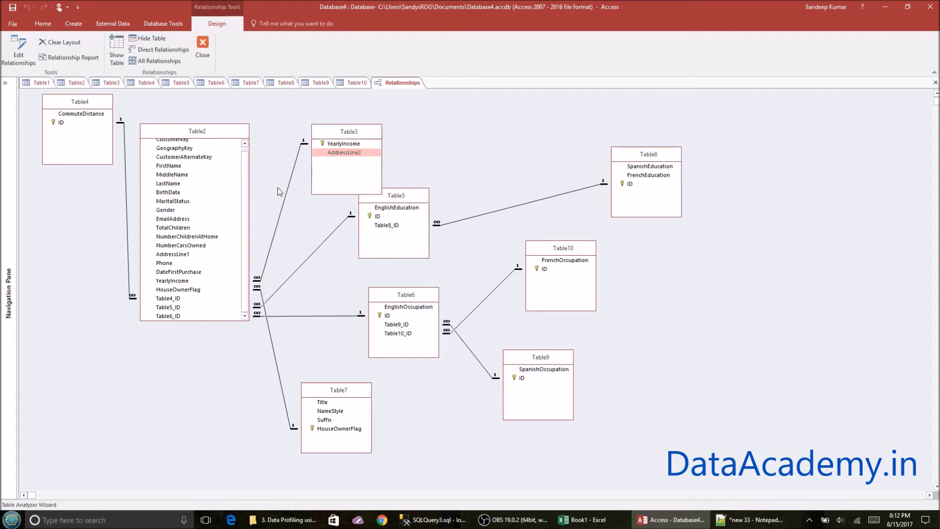
Move Table5, Table7 and Table9 rightward and Table4 down-left so relationship lines separate
left_click_drag(420, 201, 450, 198)
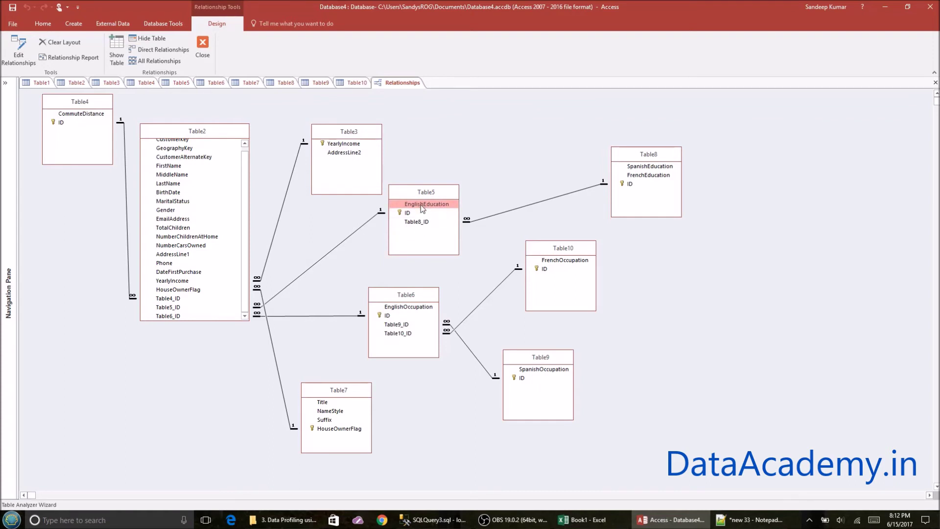
left_click(410, 308)
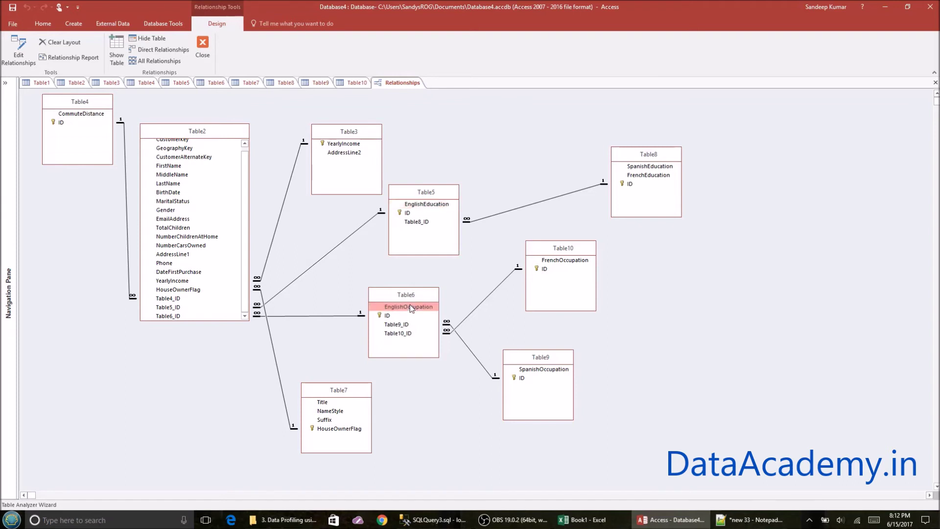
left_click(560, 261)
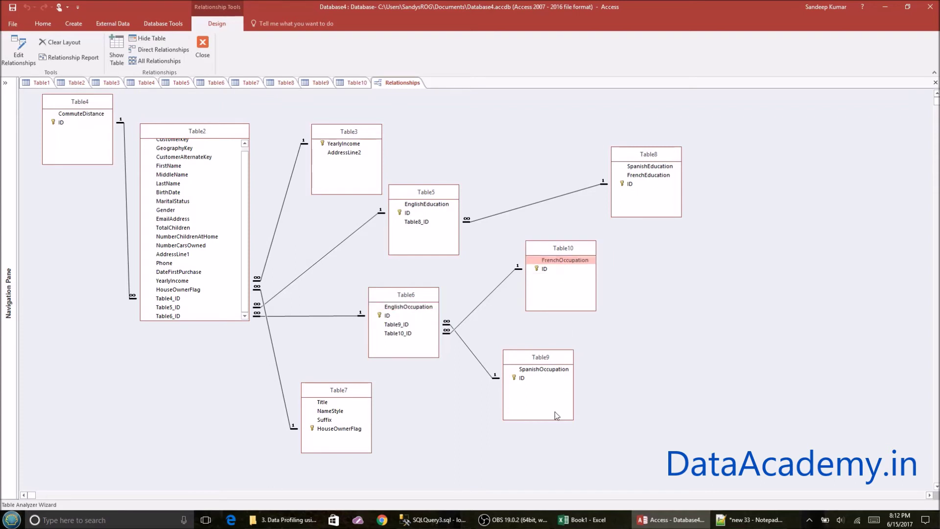
left_click_drag(343, 394, 379, 395)
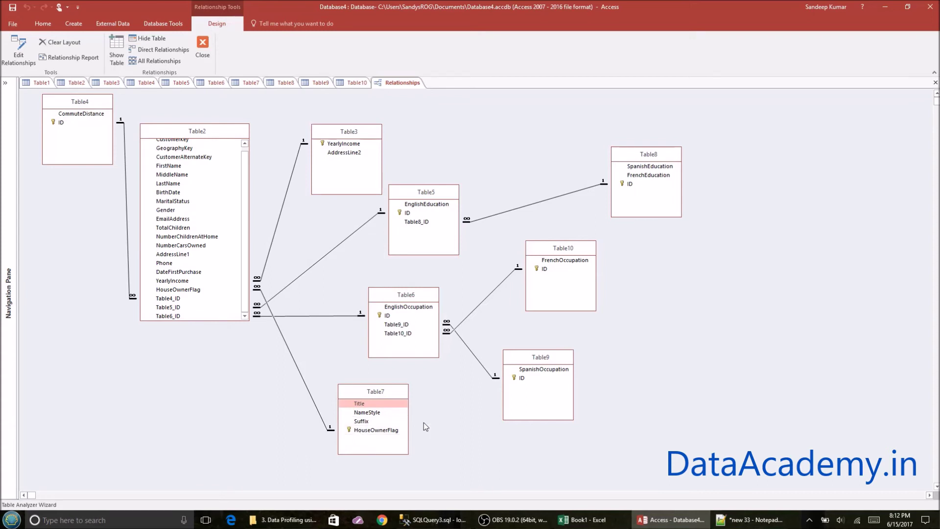
left_click_drag(76, 104, 59, 161)
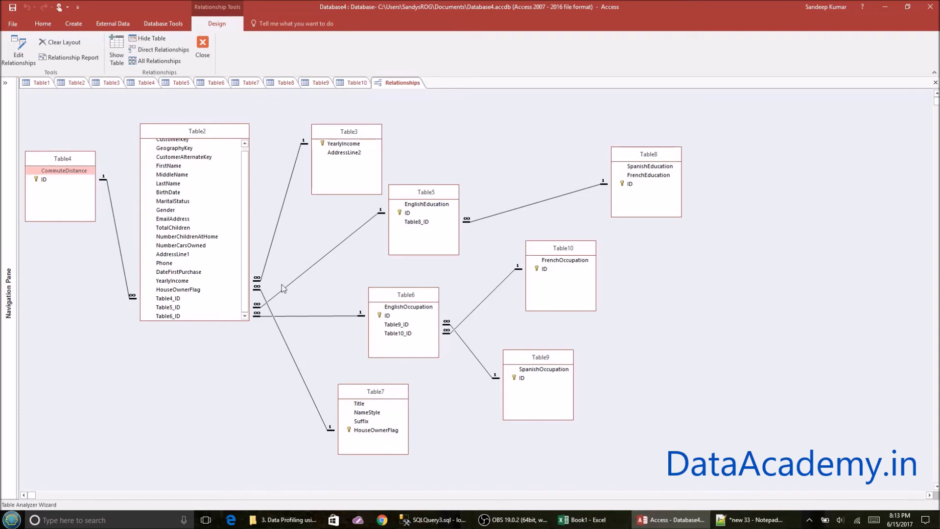
scroll(243, 254, "up", 1)
scroll(244, 286, "down", 1)
left_click_drag(527, 357, 552, 357)
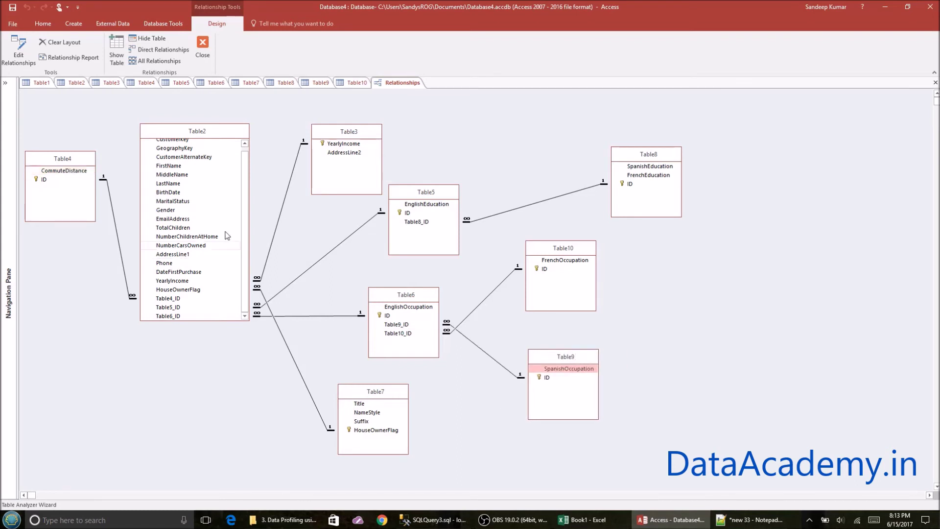
left_click(244, 159)
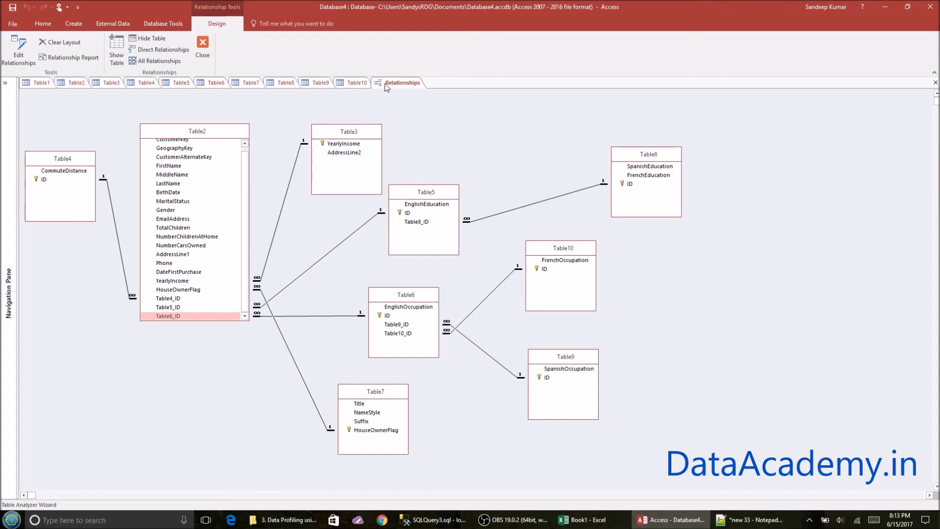
View the Table1 and Table2 datasheets, then Table3's YearlyIncome values from 10000 to 170000
left_click(34, 84)
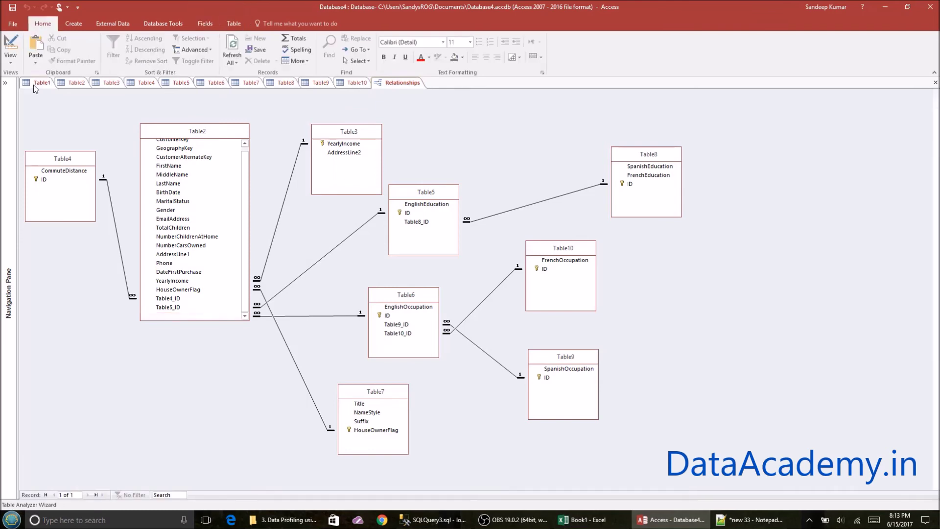
left_click(69, 85)
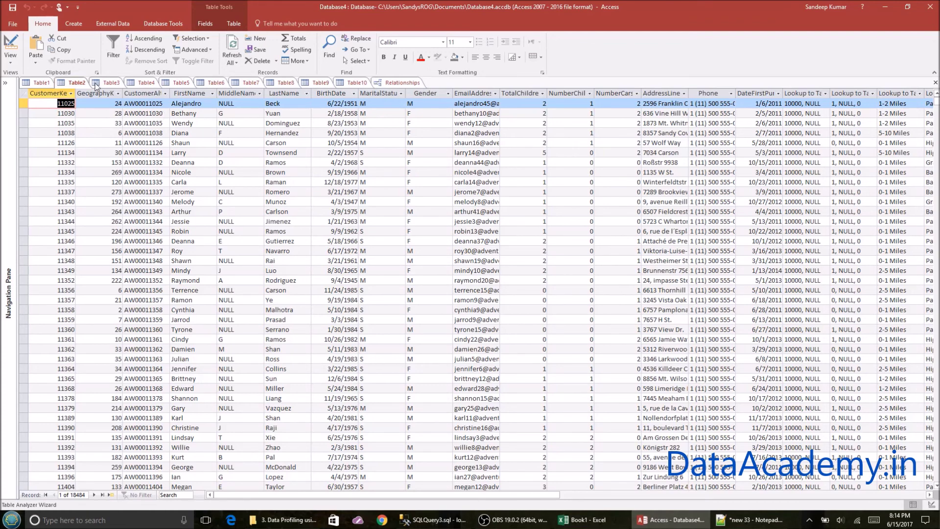
left_click(109, 82)
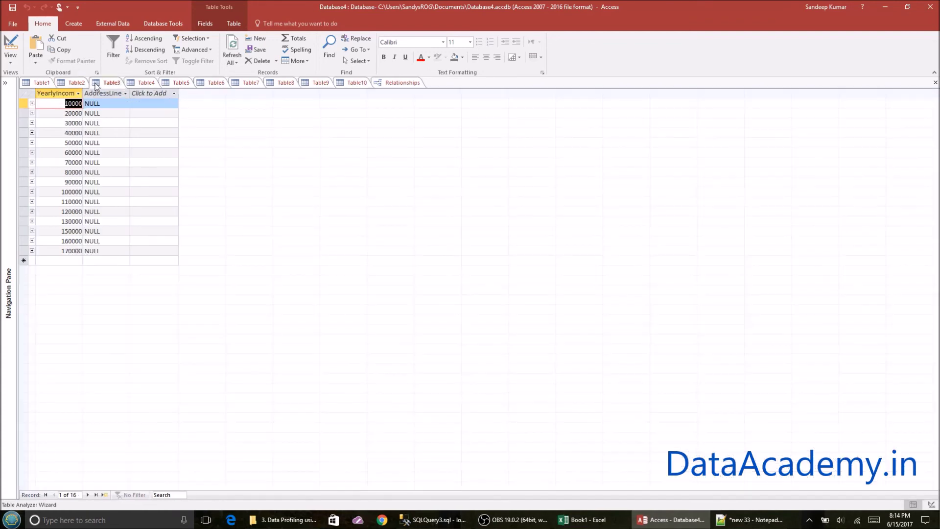
Expand and collapse the linked customers for Table3's 10000 and 20000 income rows
left_click(32, 103)
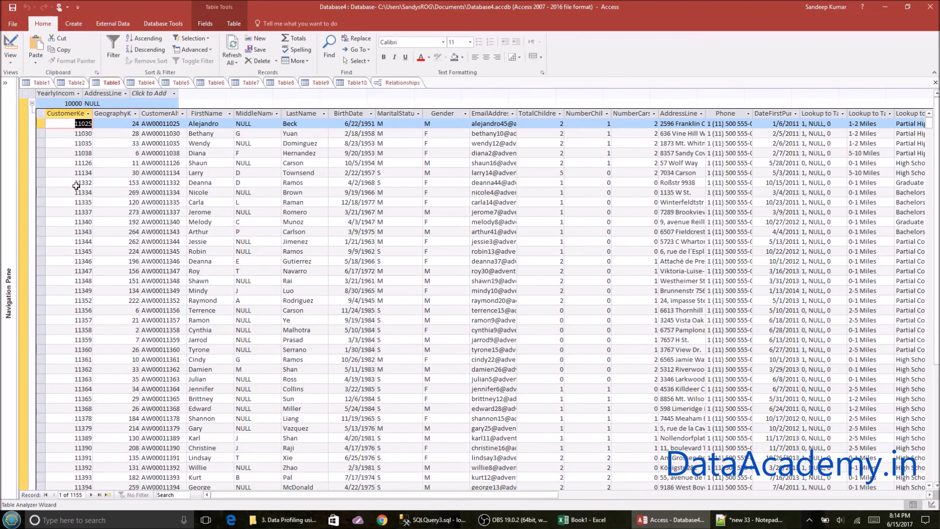
left_click(32, 103)
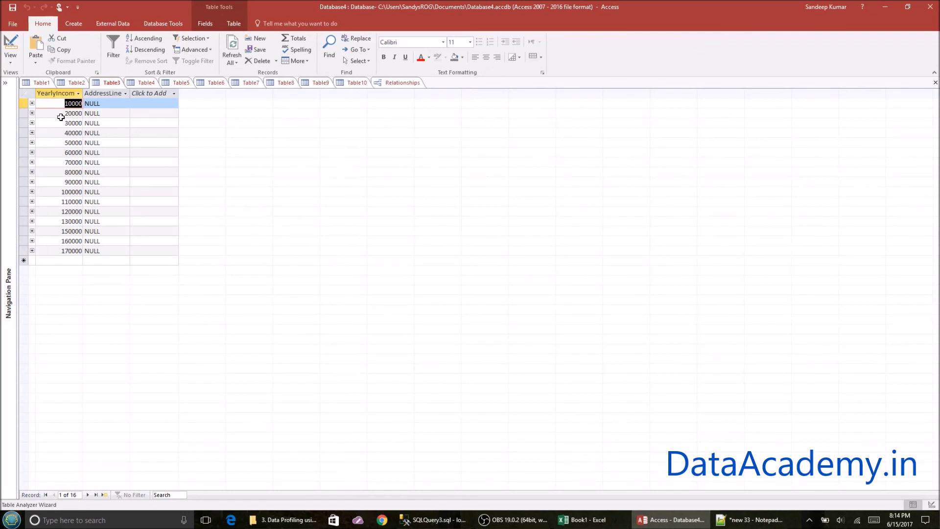
left_click(32, 113)
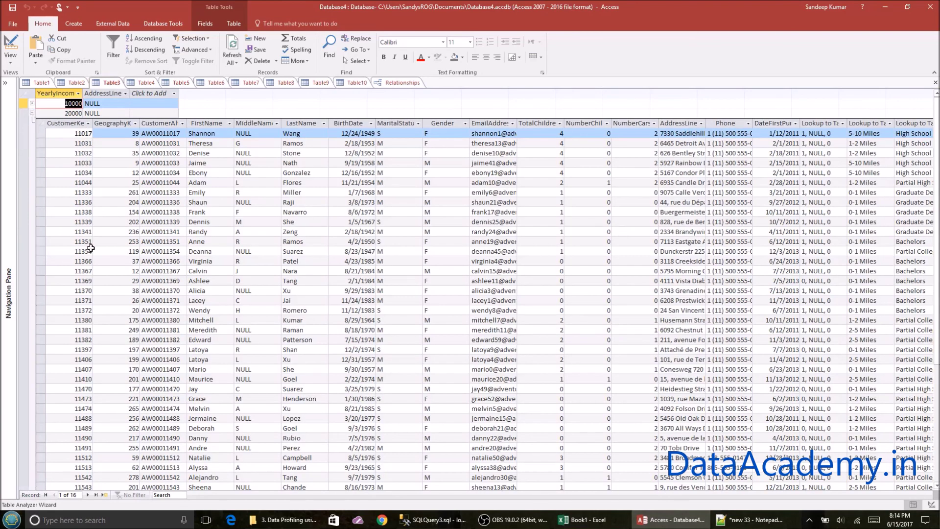
left_click(32, 112)
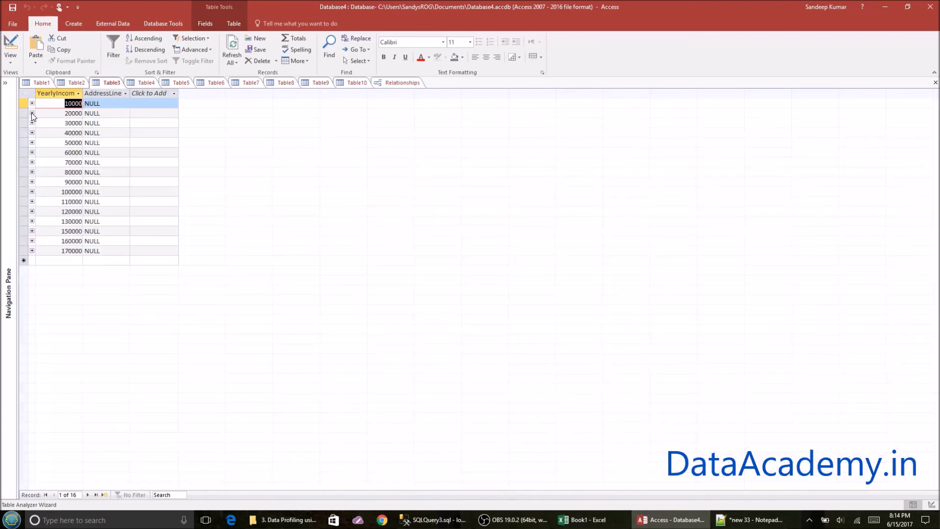
Check the customers linked to 0-1 Miles in Table4 and Bachelors in Table5
left_click(138, 85)
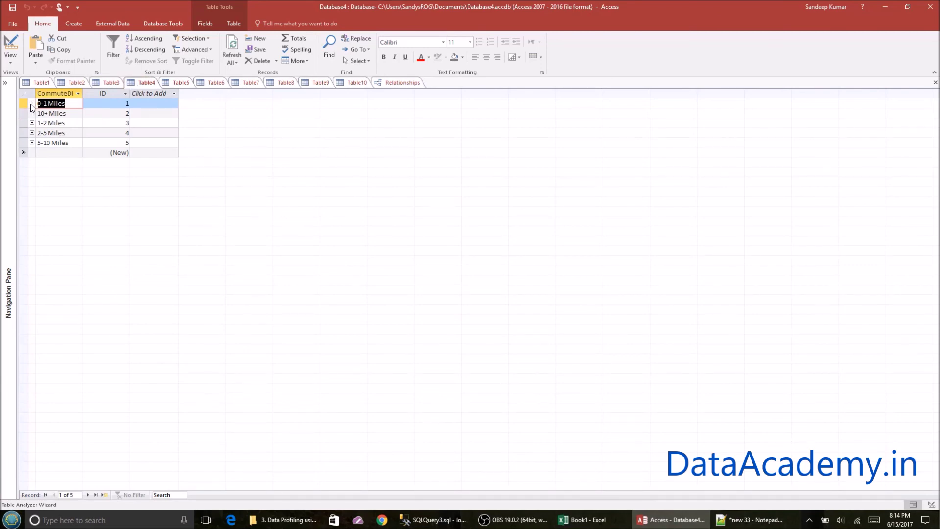
left_click(32, 104)
left_click(31, 103)
left_click(147, 82)
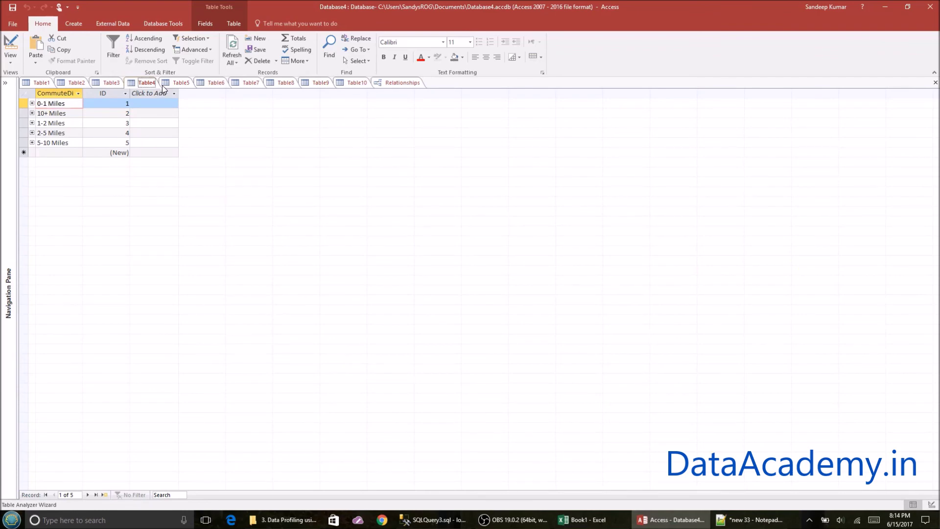
left_click(166, 83)
left_click(32, 103)
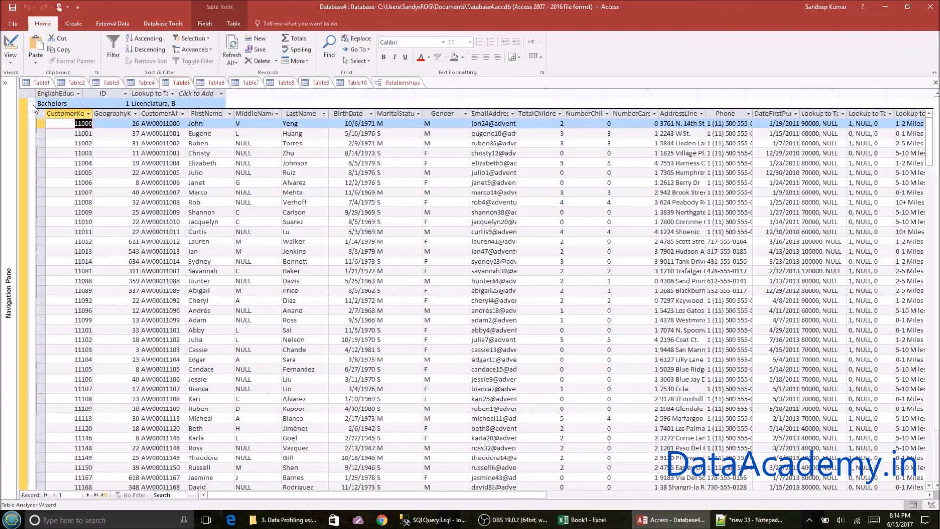
left_click(32, 103)
Check Table6's Clerical customers, view Table7 and Table8, and return to Relationships
left_click(198, 85)
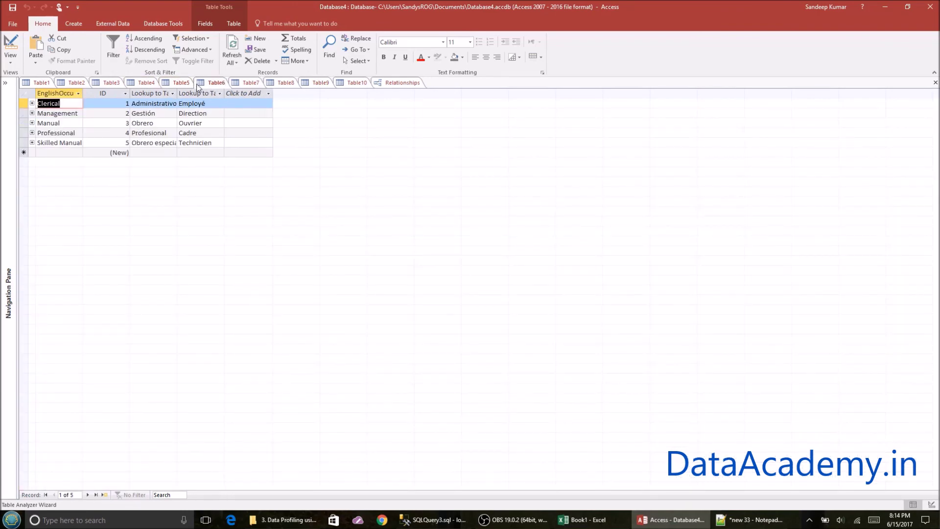
left_click(32, 104)
left_click(32, 104)
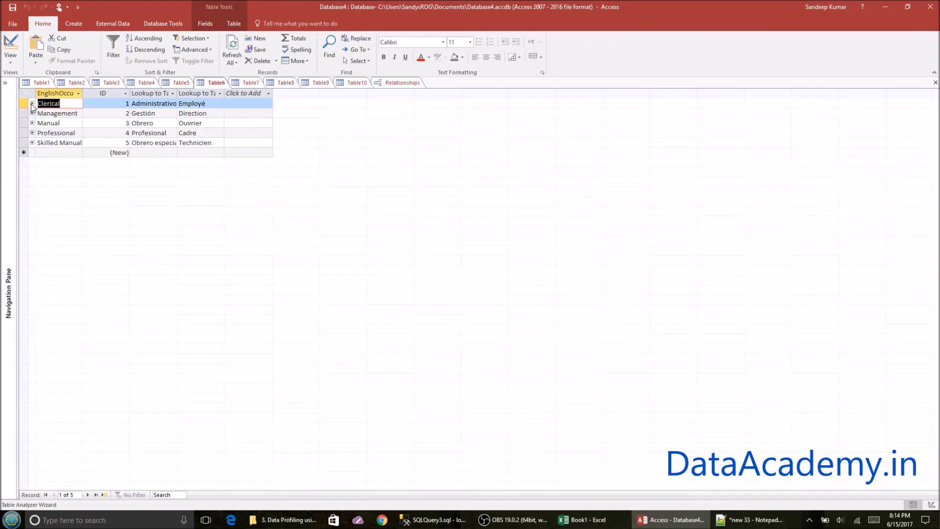
left_click(236, 84)
left_click(278, 84)
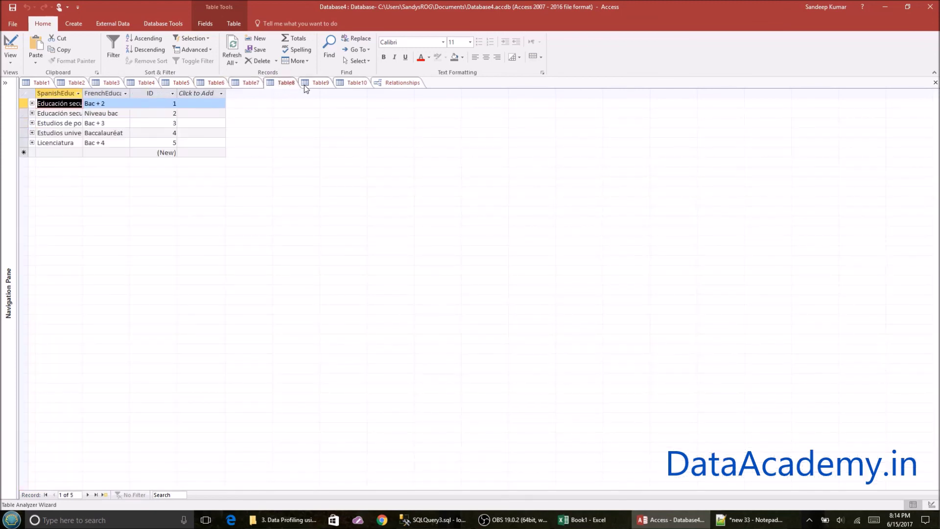
left_click(394, 83)
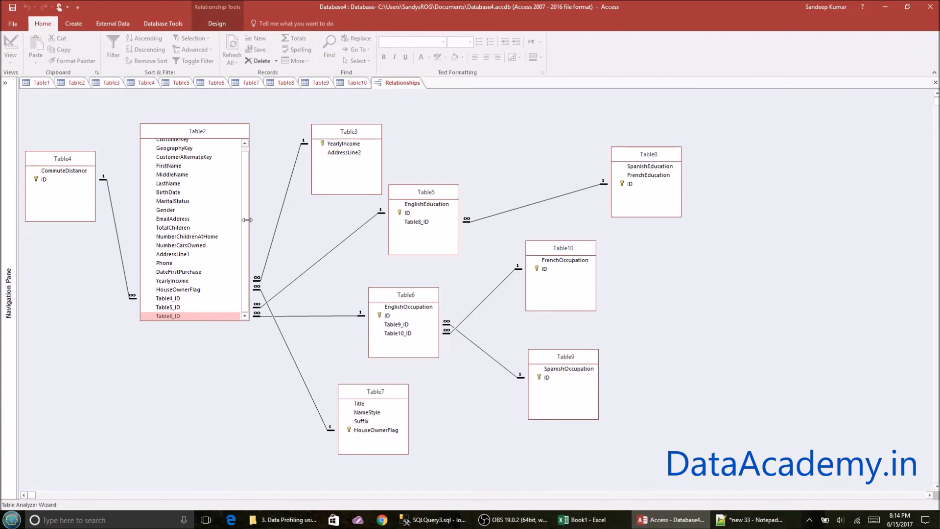
Stretch Table2's box upward to show all its fields, then move it lower
left_click_drag(209, 119, 209, 104)
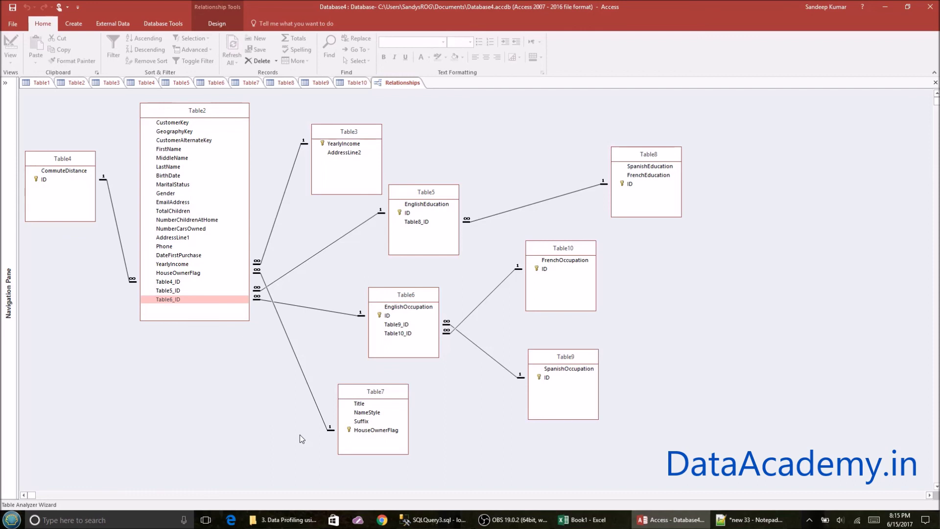
left_click_drag(224, 110, 222, 135)
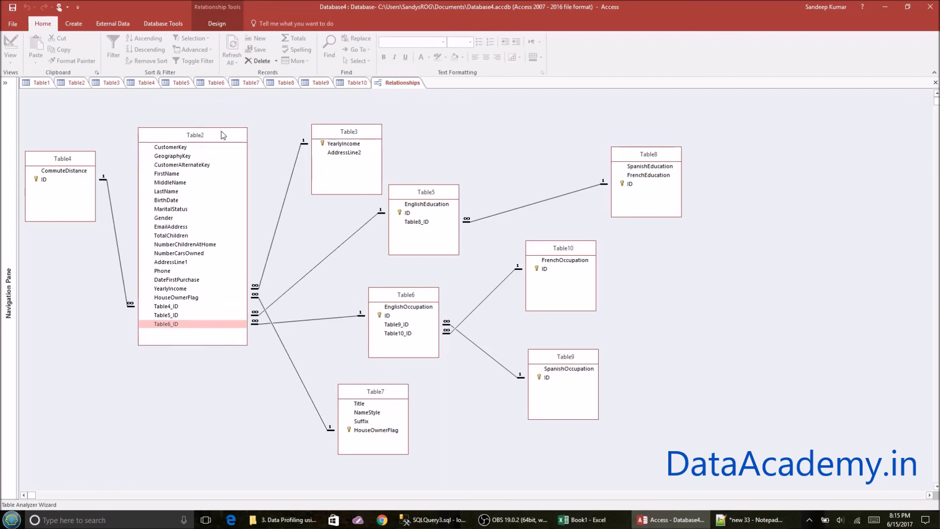